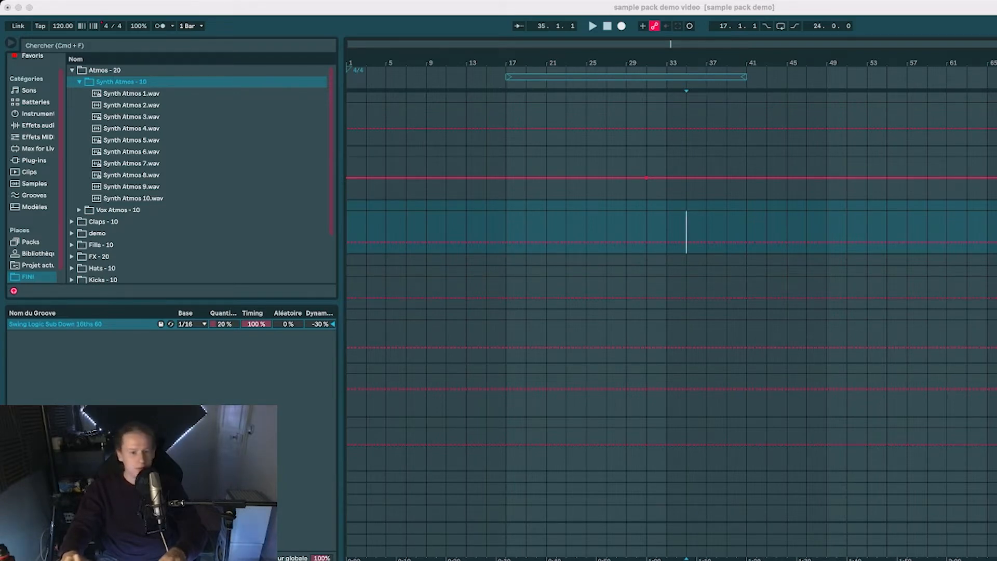
Step: Paste the Chord Midi 10 chord clip at bar 17 on the chord track and play it back
{"action": "left_click", "coordinate": [831, 234]}
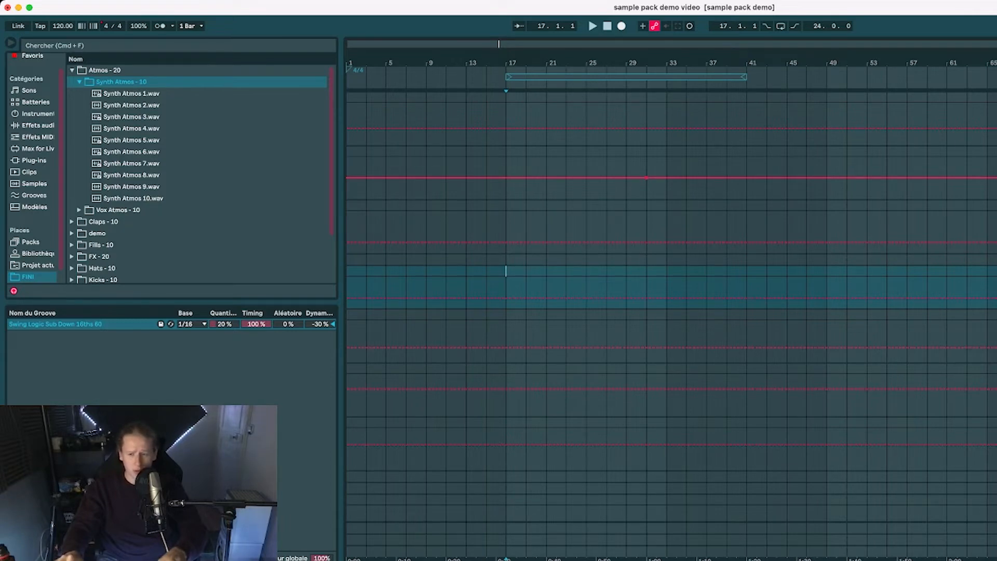
{"action": "key", "text": "super+v"}
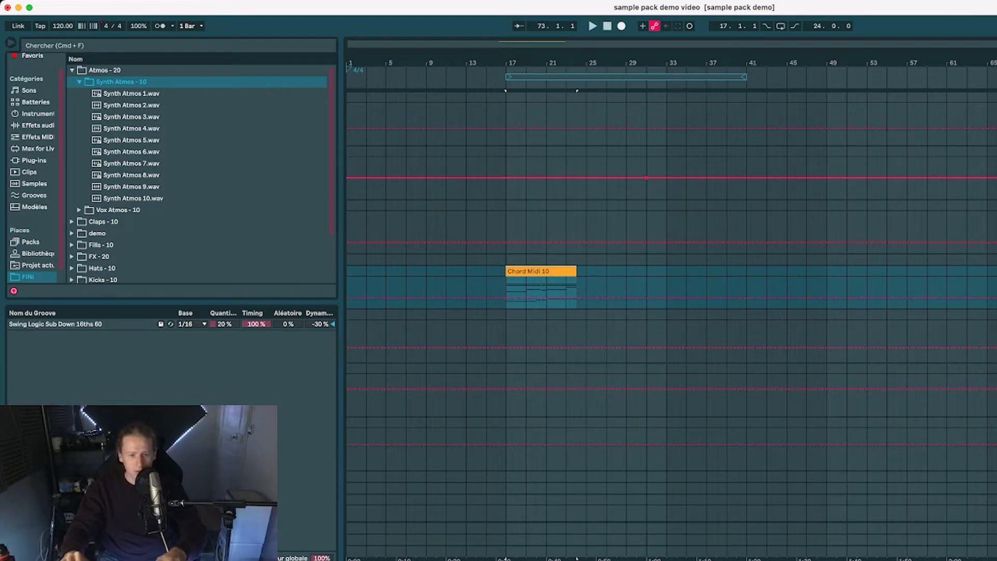
{"action": "key", "text": "space"}
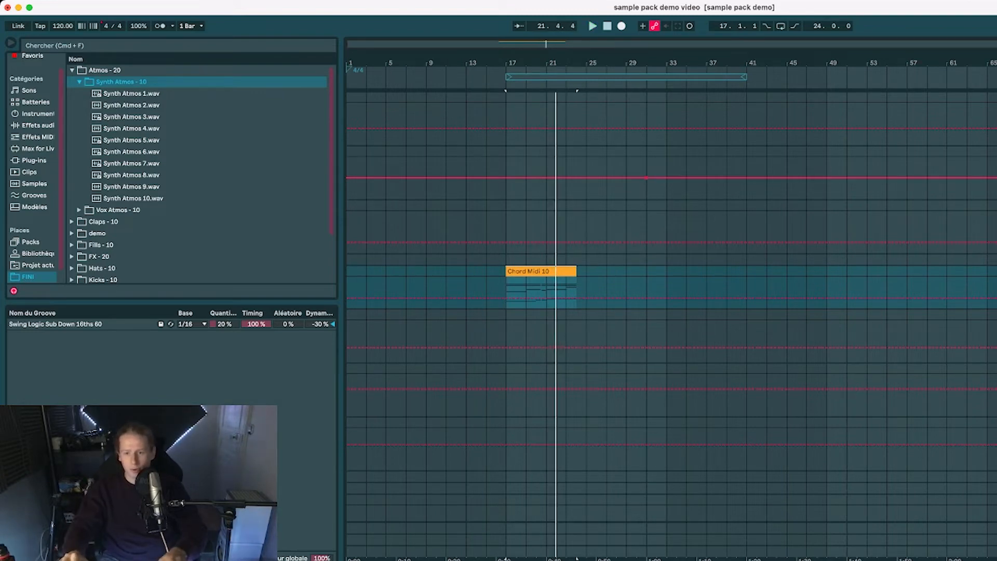
Step: Examine the notes of the Chord Midi 10 clip, selecting the upper chord notes and the low bass notes separately
{"action": "left_click", "coordinate": [995, 124]}
{"action": "double_click", "coordinate": [523, 271]}
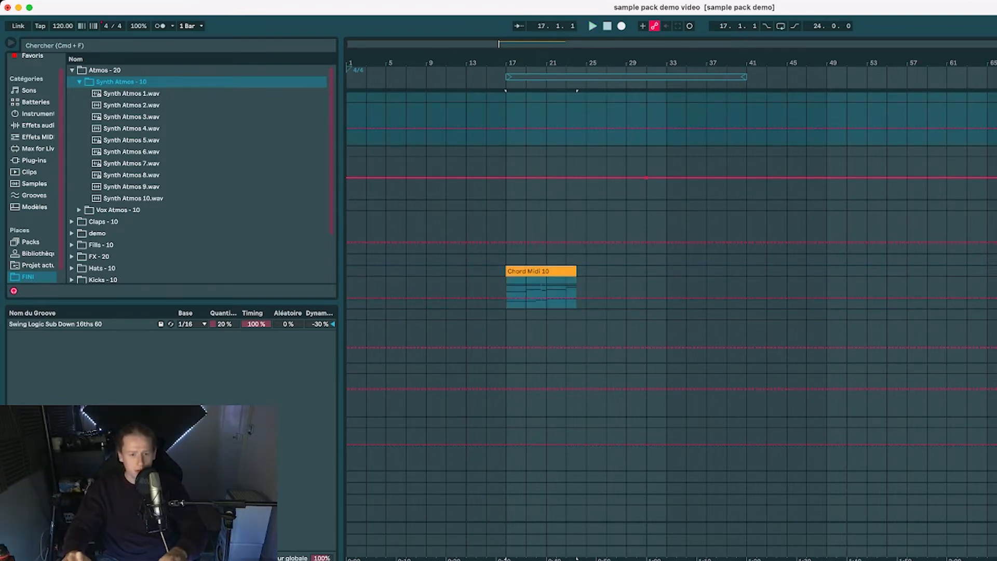
{"action": "left_click", "coordinate": [540, 278]}
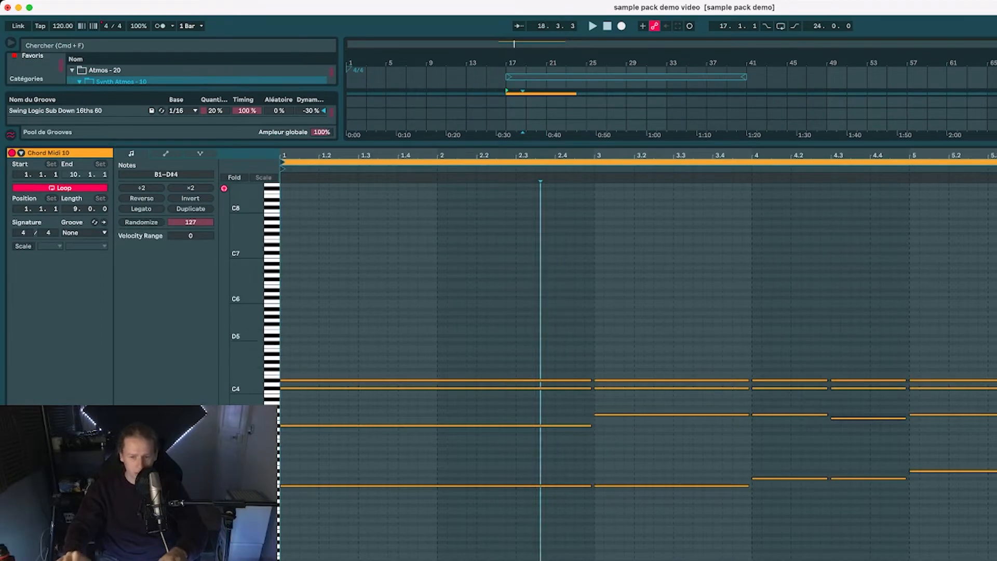
{"action": "left_click_drag", "start_coordinate": [481, 339], "coordinate": [994, 464]}
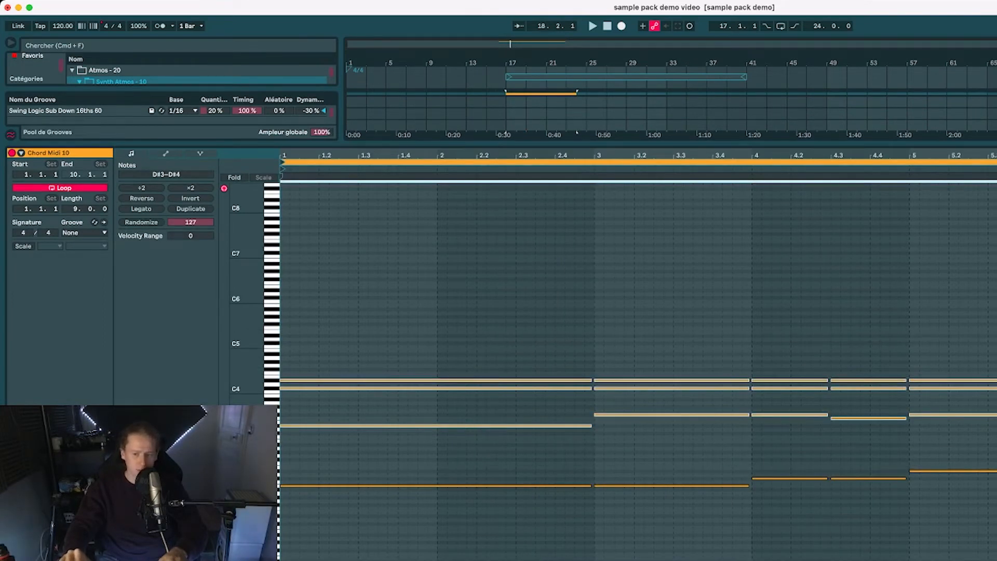
{"action": "left_click_drag", "start_coordinate": [512, 456], "coordinate": [986, 555]}
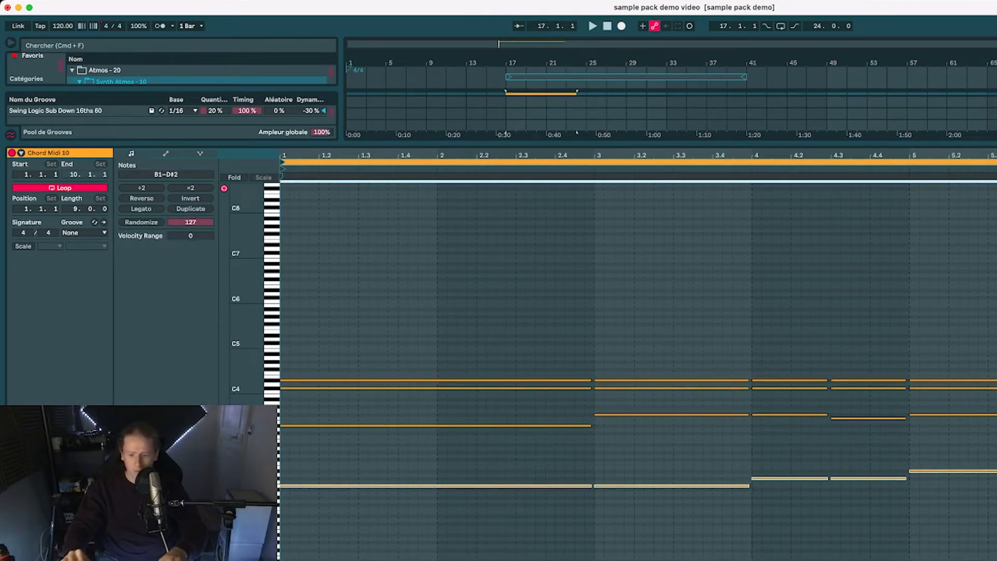
{"action": "key", "text": "shift+Tab"}
{"action": "scroll", "coordinate": [646, 178], "scroll_direction": "up", "scroll_amount": 5}
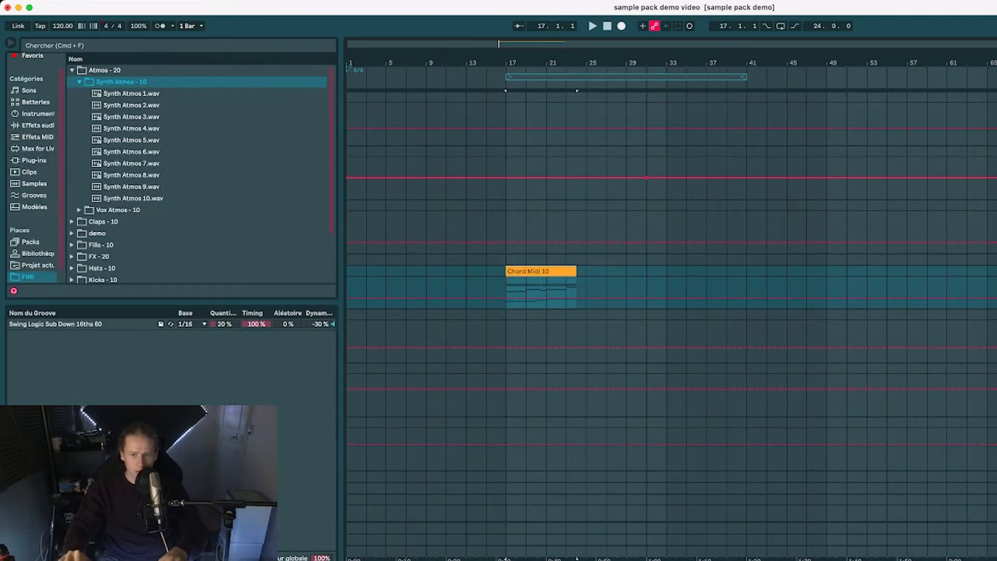
Step: Place the bass version of the Chord Midi 10 clip at bar 17 on the first track and check its notes
{"action": "left_click", "coordinate": [996, 288]}
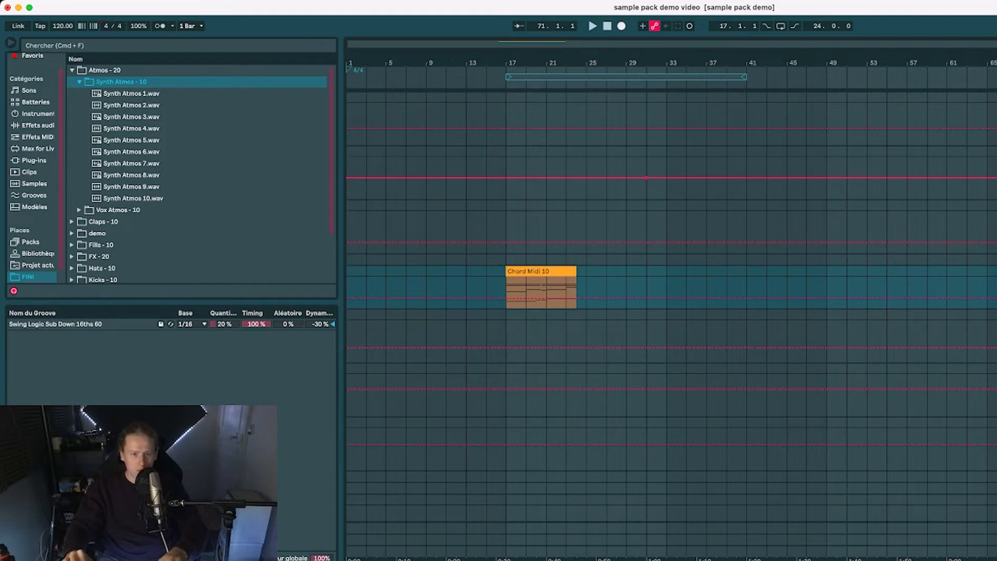
{"action": "left_click_drag", "start_coordinate": [996, 97], "coordinate": [541, 97]}
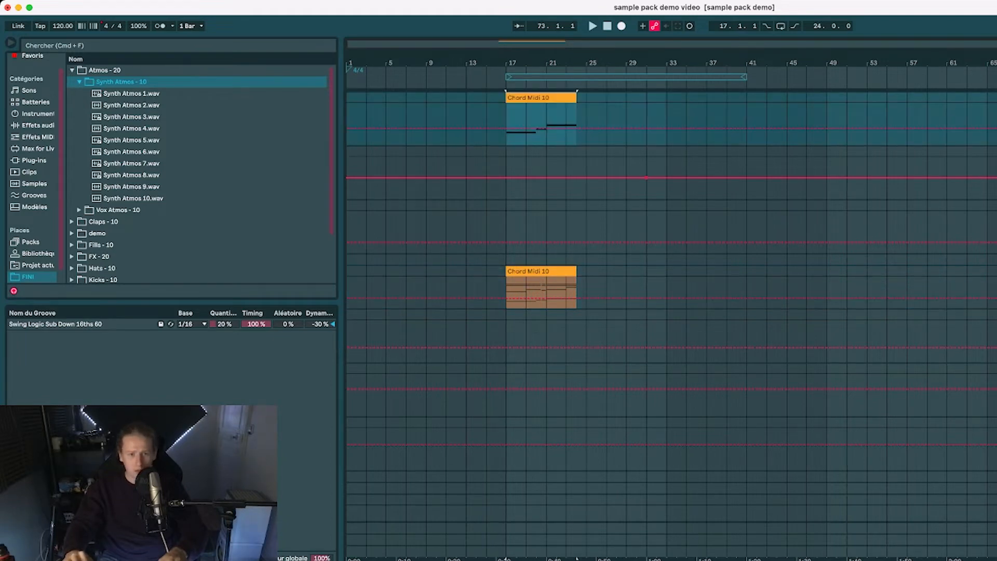
{"action": "double_click", "coordinate": [541, 98]}
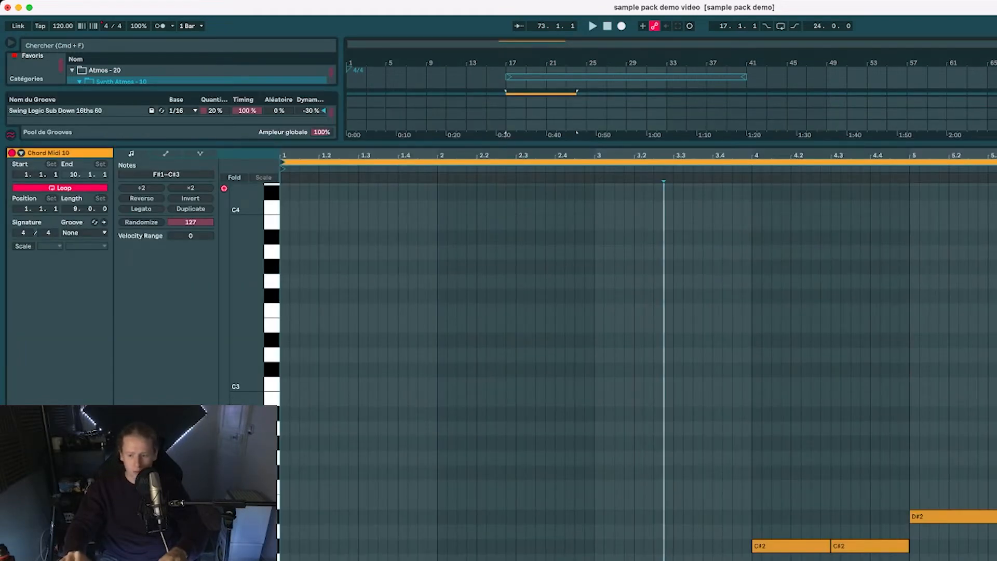
{"action": "key", "text": "super+alt+l"}
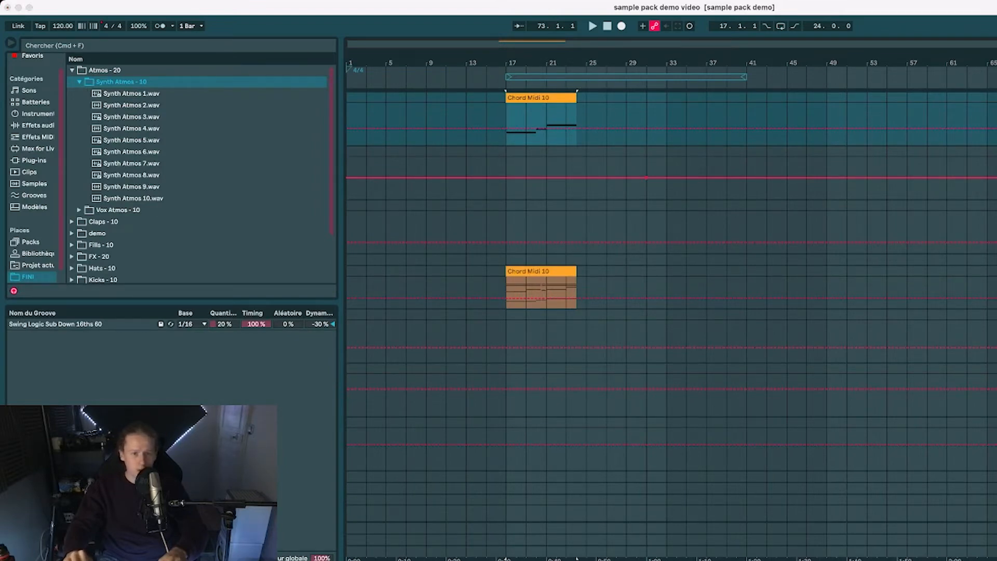
Step: Play back the bass and chord clips together from bar 17
{"action": "left_click", "coordinate": [627, 77]}
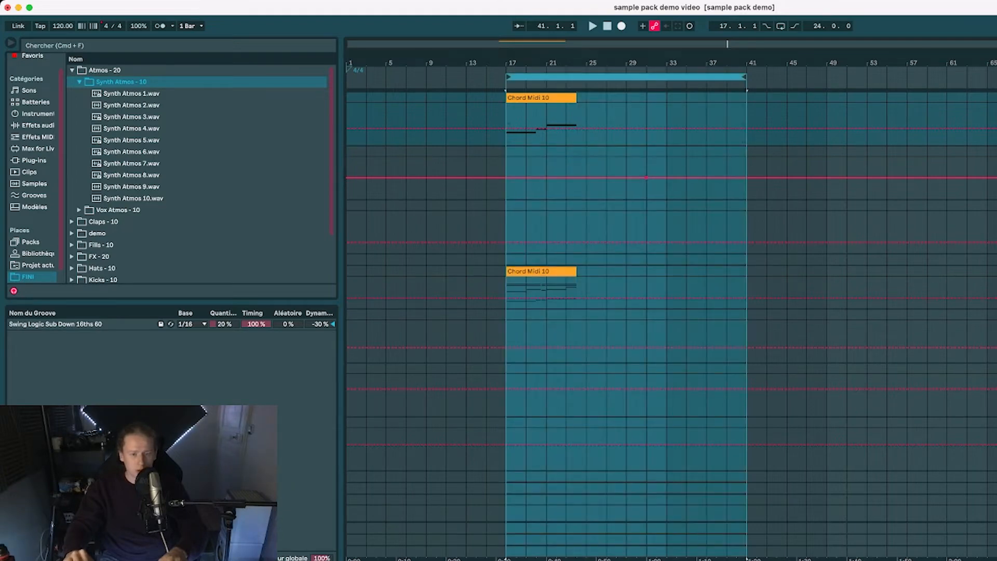
{"action": "left_click", "coordinate": [541, 98]}
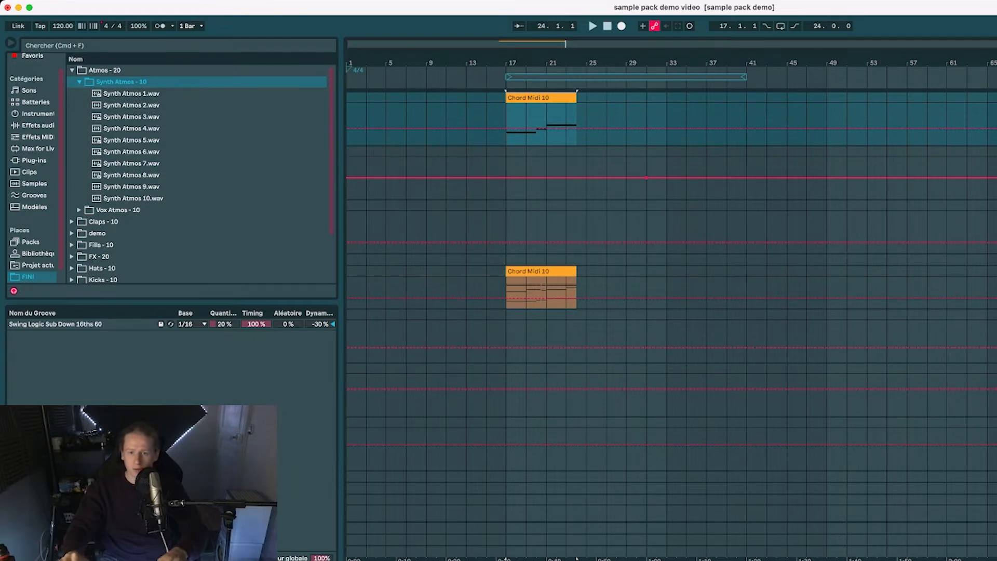
{"action": "key", "text": "space"}
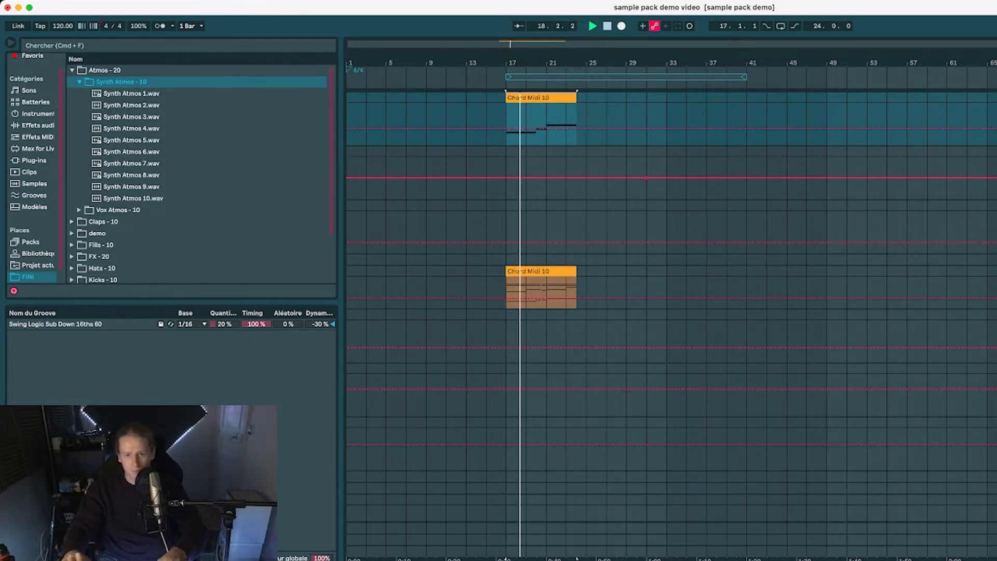
{"action": "scroll", "coordinate": [671, 298], "scroll_direction": "down", "scroll_amount": 2}
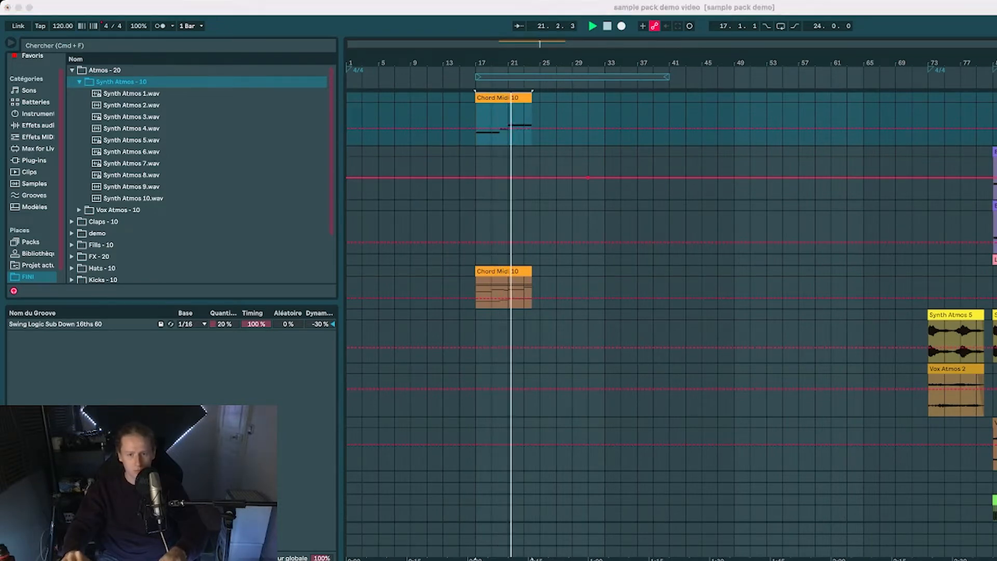
{"action": "key", "text": "plus"}
{"action": "key", "text": "plus"}
{"action": "scroll", "coordinate": [670, 311], "scroll_direction": "down", "scroll_amount": 1}
{"action": "key", "text": "space"}
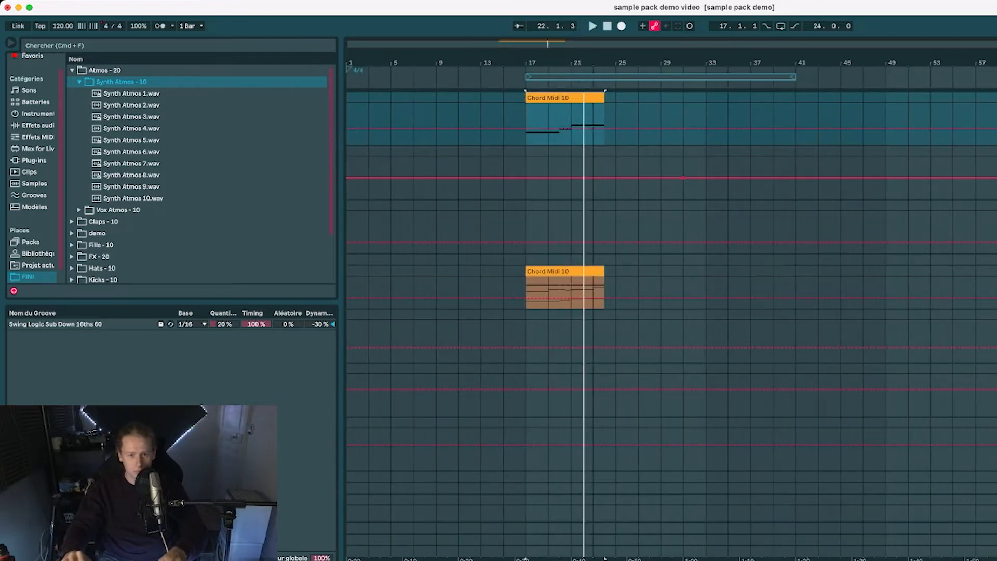
{"action": "left_click", "coordinate": [670, 77]}
{"action": "key", "text": "space"}
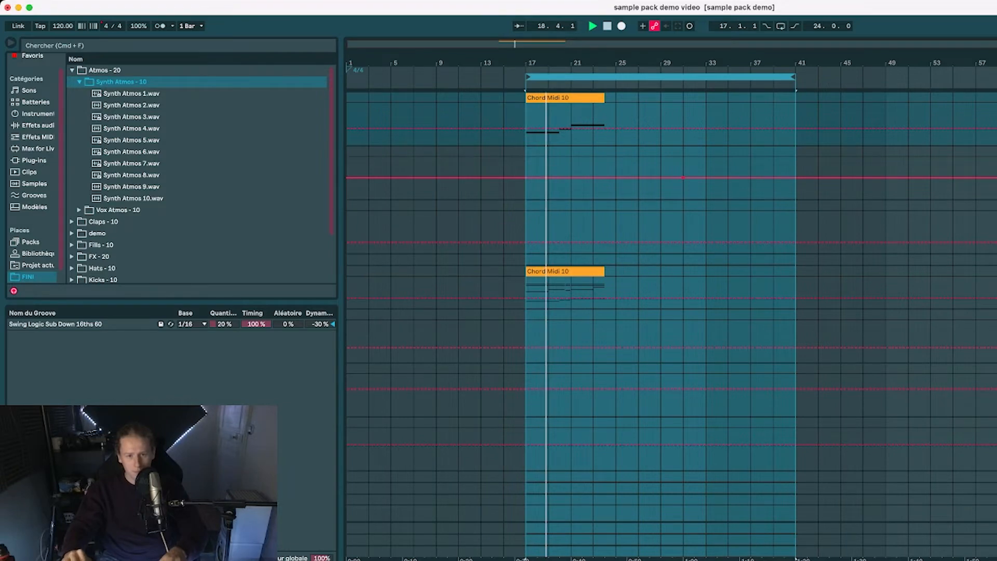
{"action": "left_click", "coordinate": [480, 231]}
{"action": "scroll", "coordinate": [659, 178], "scroll_direction": "right", "scroll_amount": 1}
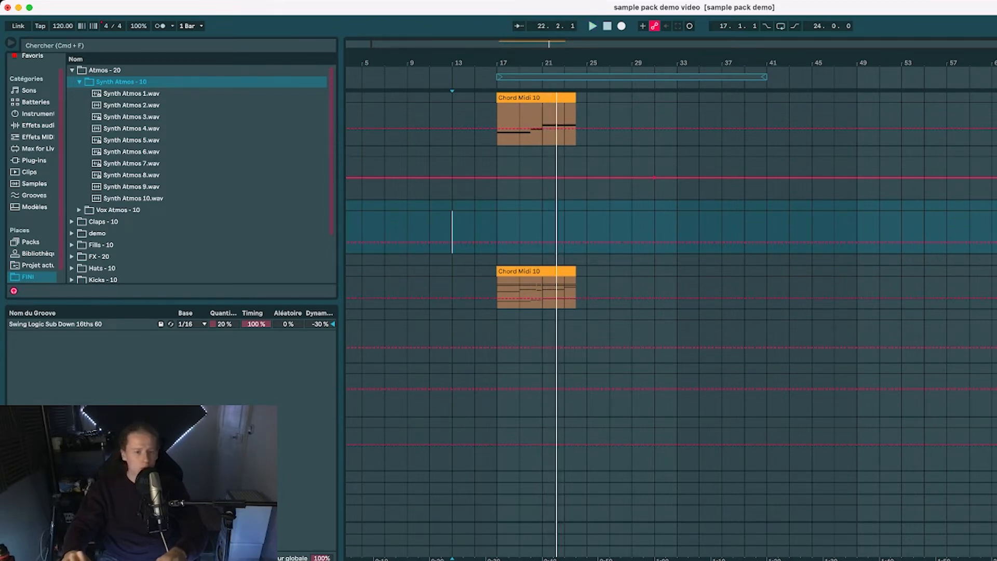
Step: Add Synth Atmos 5.wav at bar 17 on the track below the chord clip and trim it to end at bar 24
{"action": "left_click", "coordinate": [497, 340]}
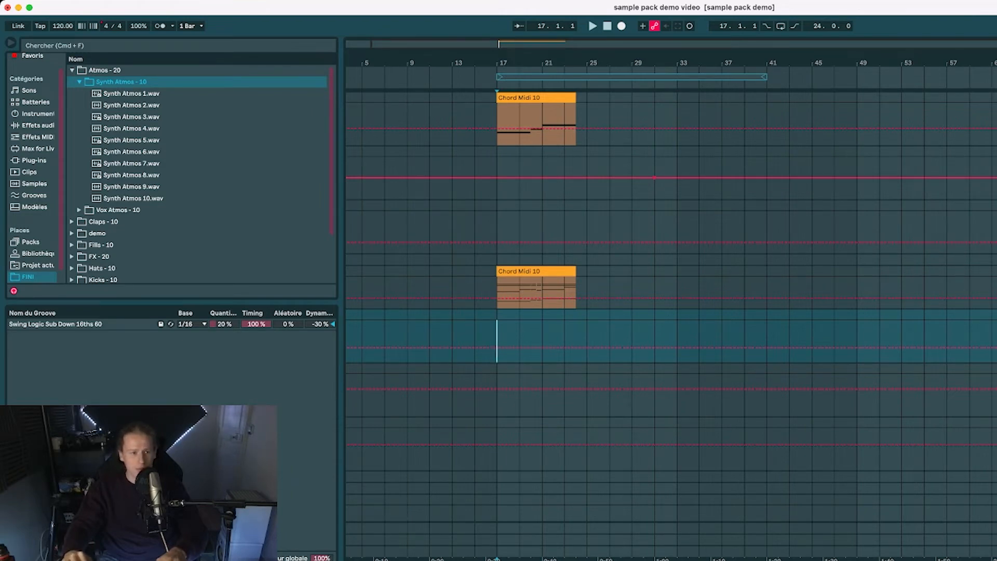
{"action": "mouse_move", "coordinate": [131, 140]}
{"action": "left_mouse_down"}
{"action": "mouse_move", "coordinate": [291, 208]}
{"action": "mouse_move", "coordinate": [520, 338]}
{"action": "mouse_move", "coordinate": [475, 338]}
{"action": "left_mouse_up"}
{"action": "left_click", "coordinate": [520, 338]}
{"action": "left_click_drag", "start_coordinate": [576, 338], "coordinate": [497, 338]}
{"action": "key", "text": "super+e"}
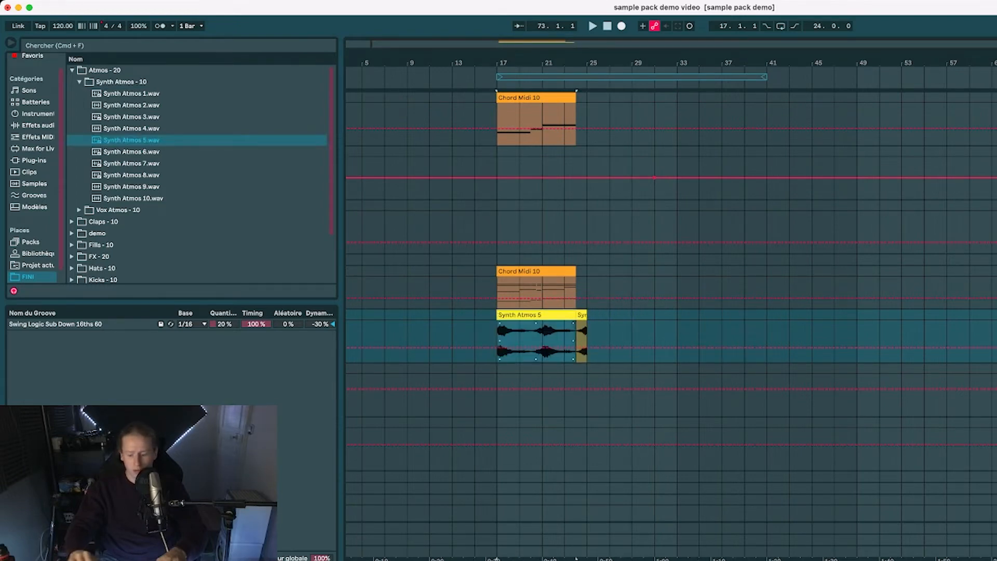
{"action": "left_click", "coordinate": [582, 315]}
{"action": "key", "text": "Delete"}
{"action": "left_click", "coordinate": [553, 315]}
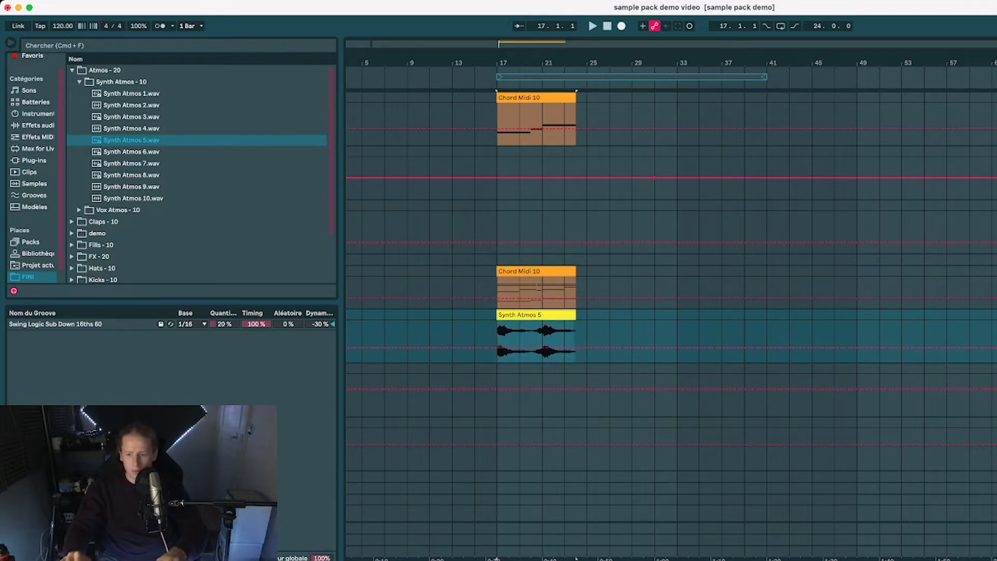
Step: Place the Vox Atmos 2 clip at bar 17 on the track beneath Synth Atmos 5 and play the arrangement
{"action": "left_click", "coordinate": [994, 389]}
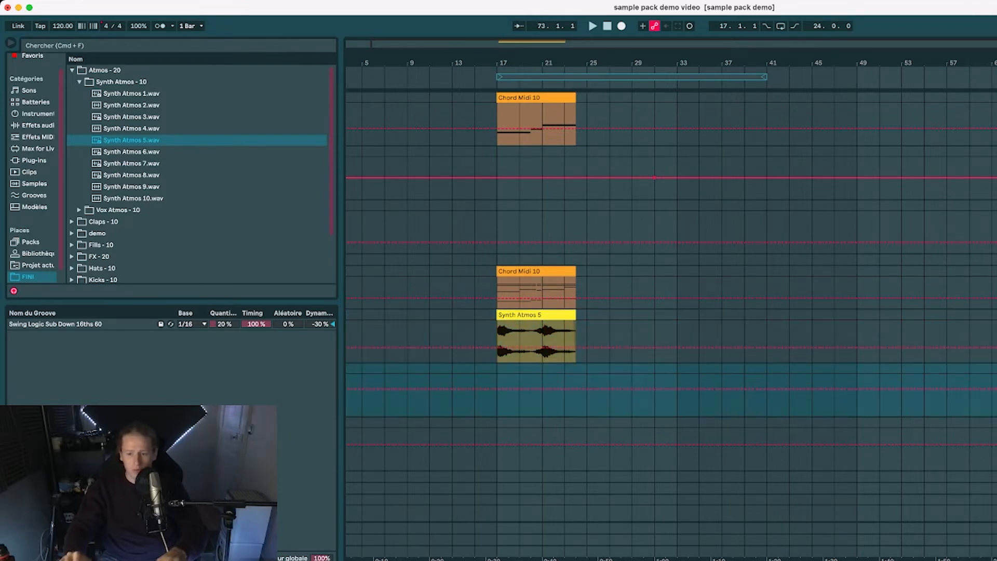
{"action": "left_click_drag", "start_coordinate": [994, 369], "coordinate": [535, 368]}
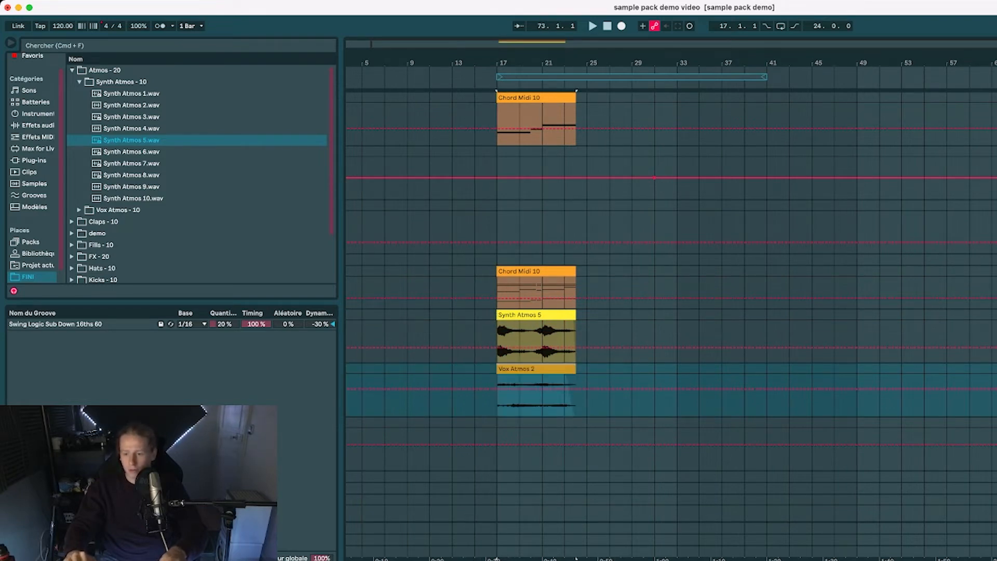
{"action": "key", "text": "Up"}
{"action": "key", "text": "space"}
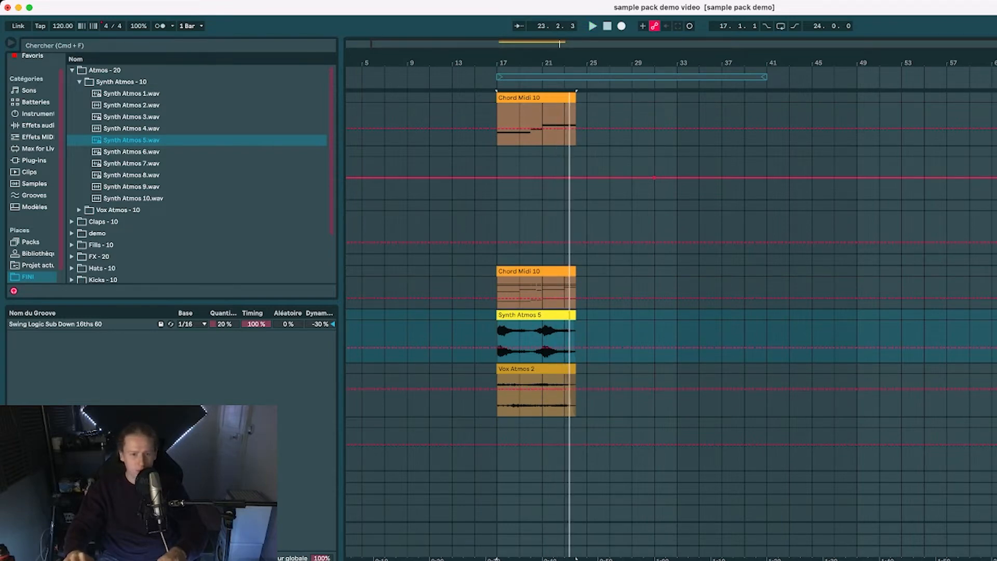
Step: Play the layered bass, chord, Synth Atmos 5 and Vox Atmos 2 clips from bar 17 and look over their tracks
{"action": "left_click", "coordinate": [992, 99]}
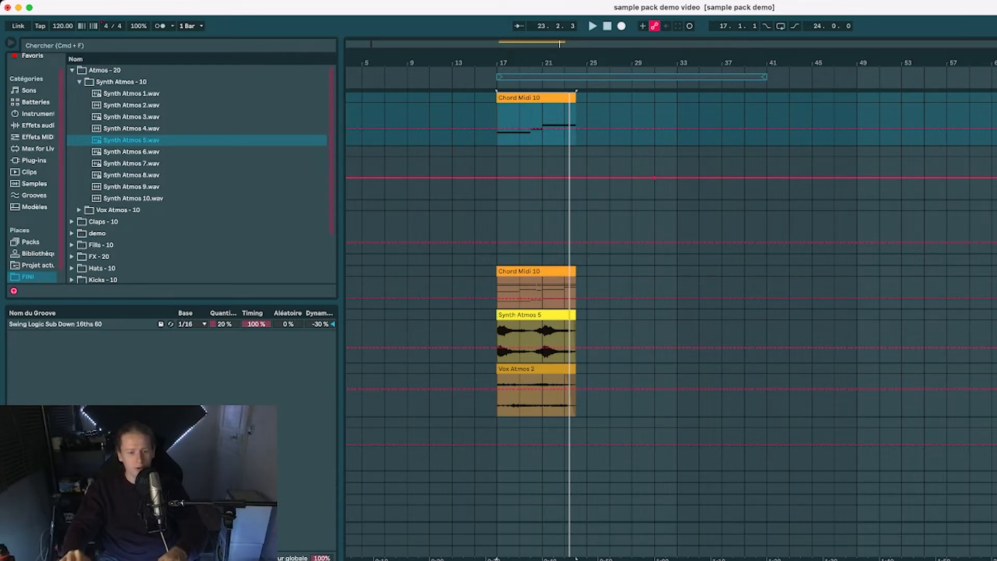
{"action": "left_click", "coordinate": [536, 271]}
{"action": "key", "text": "space"}
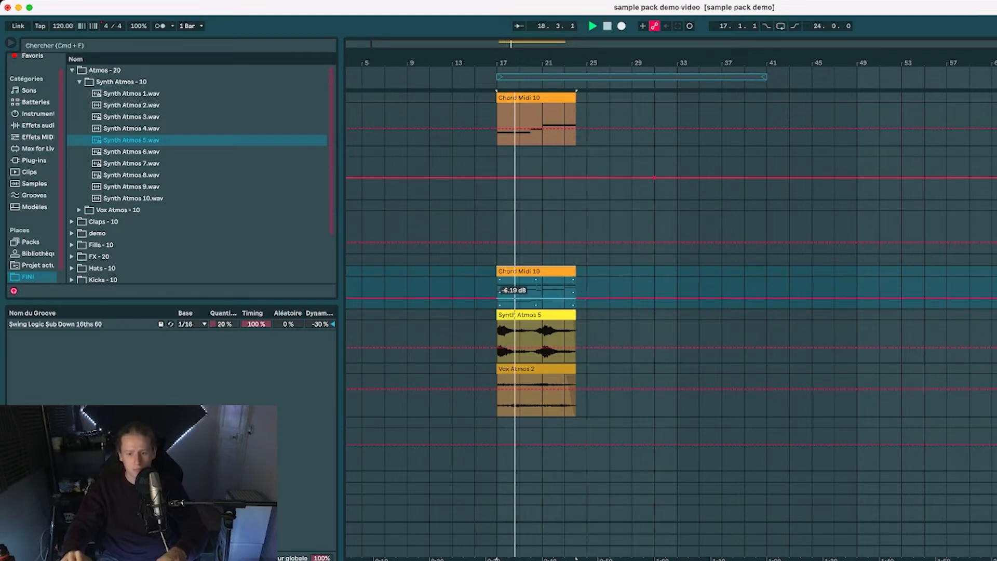
{"action": "scroll", "coordinate": [535, 292], "scroll_direction": "down", "scroll_amount": 1}
{"action": "scroll", "coordinate": [536, 293], "scroll_direction": "down", "scroll_amount": 5}
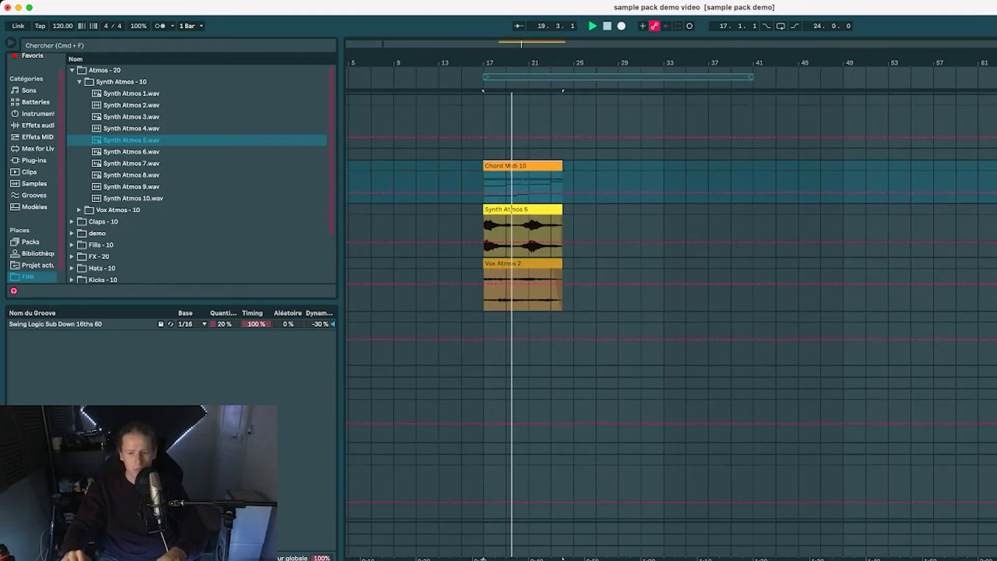
{"action": "scroll", "coordinate": [536, 293], "scroll_direction": "down", "scroll_amount": 5}
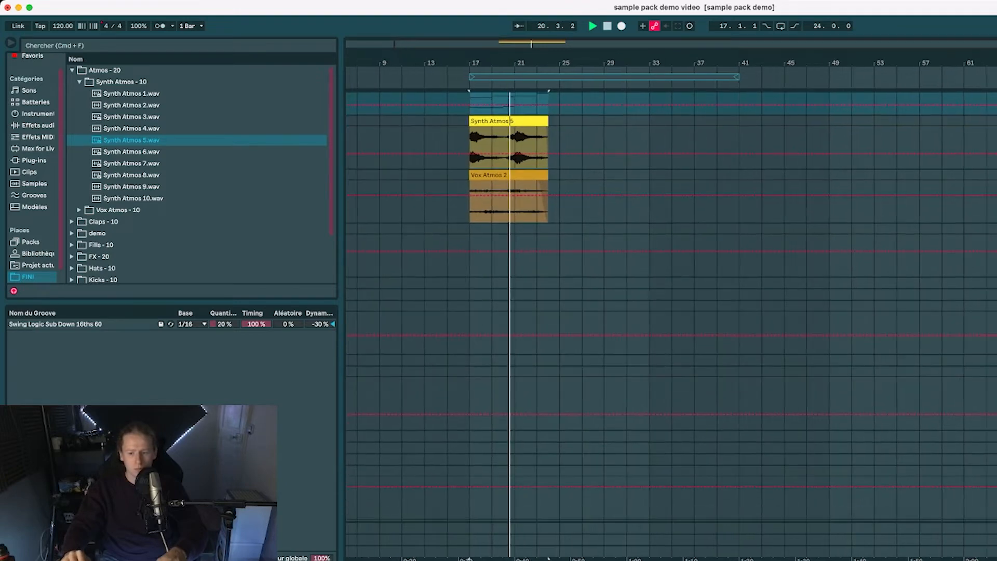
{"action": "scroll", "coordinate": [536, 293], "scroll_direction": "up", "scroll_amount": 5}
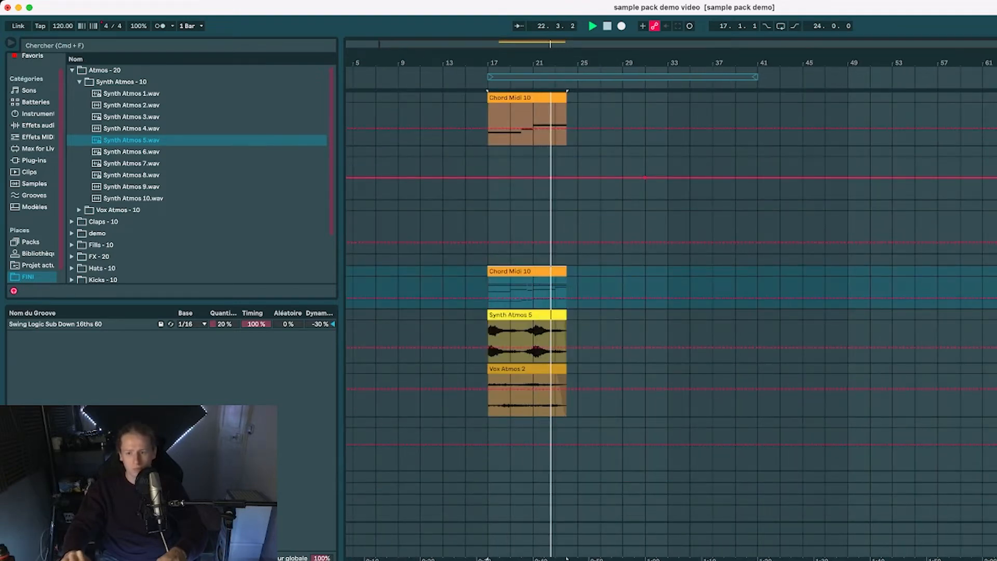
{"action": "scroll", "coordinate": [670, 322], "scroll_direction": "down", "scroll_amount": 2}
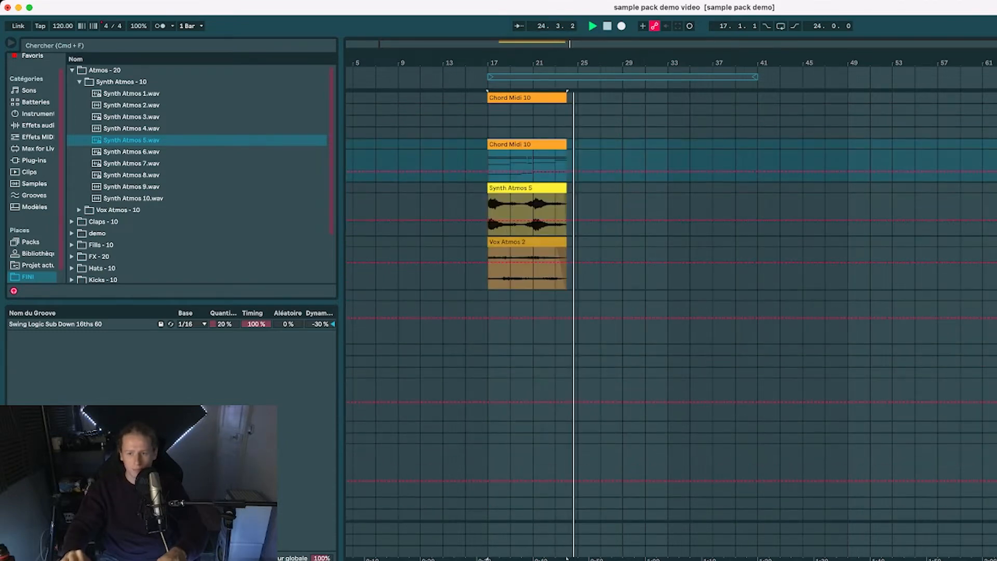
{"action": "key", "text": "space"}
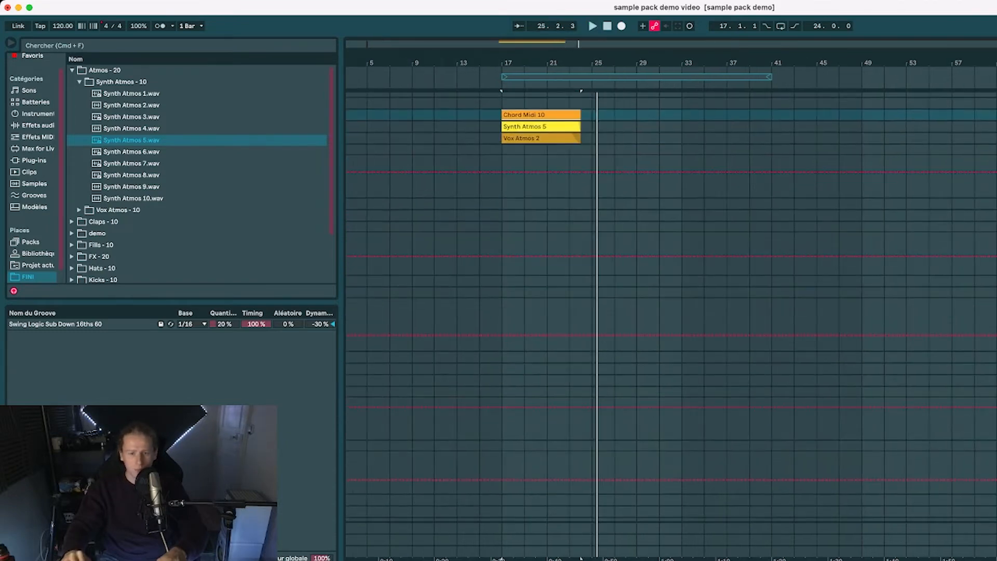
{"action": "scroll", "coordinate": [670, 322], "scroll_direction": "down", "scroll_amount": 5}
{"action": "scroll", "coordinate": [670, 322], "scroll_direction": "up", "scroll_amount": 6}
{"action": "scroll", "coordinate": [670, 322], "scroll_direction": "left", "scroll_amount": 1}
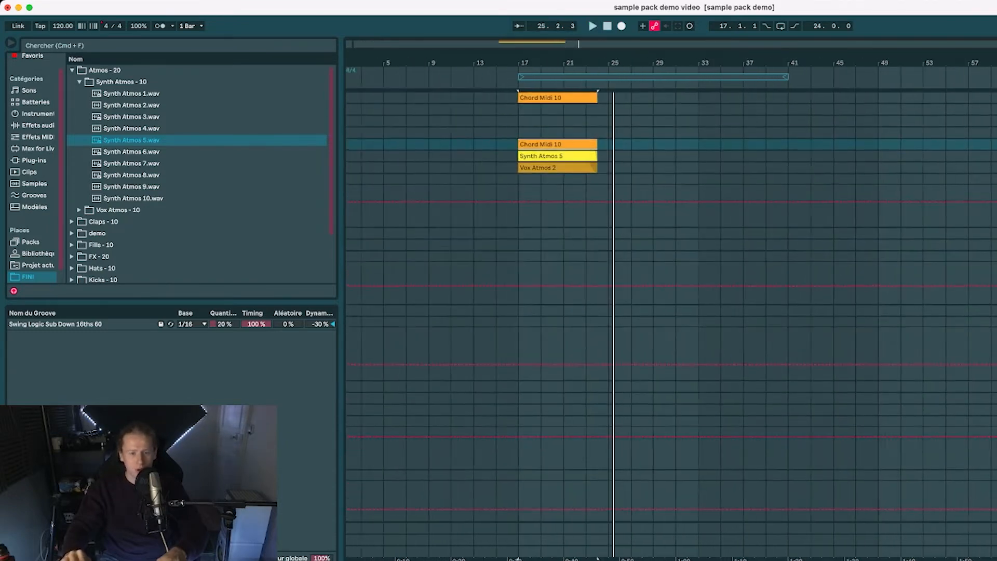
{"action": "scroll", "coordinate": [669, 321], "scroll_direction": "right", "scroll_amount": 3}
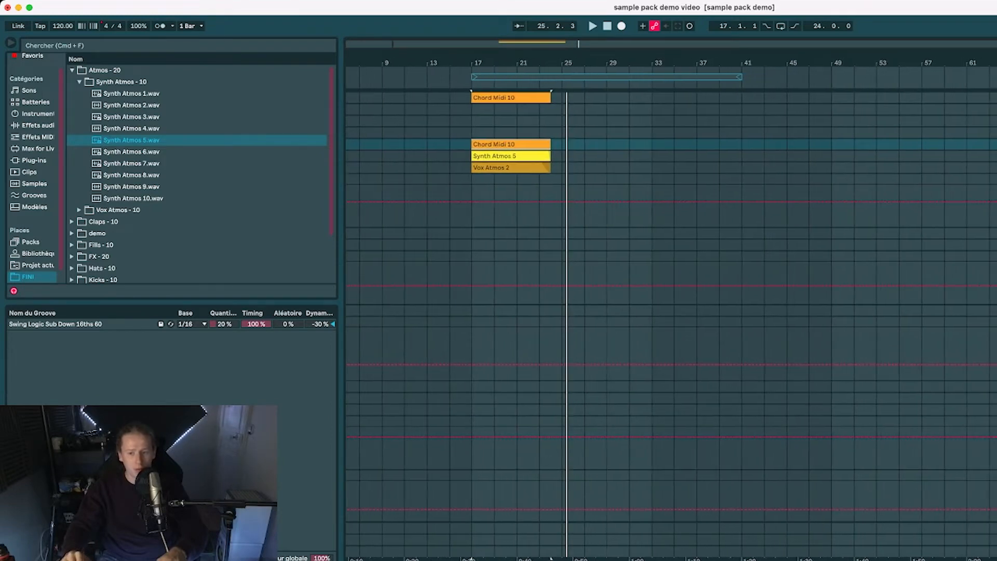
{"action": "scroll", "coordinate": [670, 322], "scroll_direction": "down", "scroll_amount": 5}
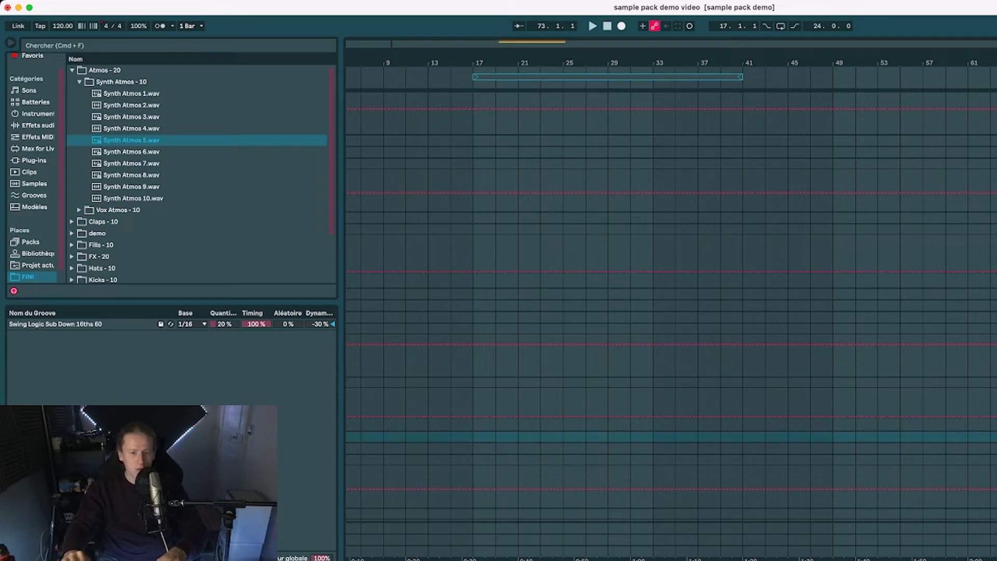
Step: Place the Snare Rise 1 clip from bar 17 to bar 24 on an empty lower track of the arrangement
{"action": "left_click_drag", "start_coordinate": [995, 436], "coordinate": [499, 437]}
{"action": "scroll", "coordinate": [524, 436], "scroll_direction": "up", "scroll_amount": 5}
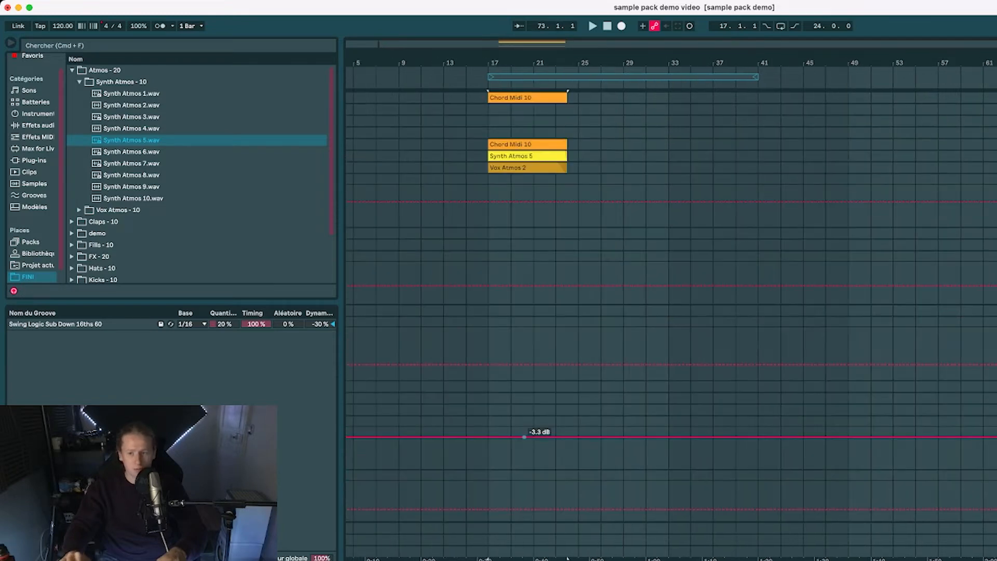
Step: Collapse the expanded empty tracks between Vox Atmos 2 and Snare Rise 1 so the clips sit closer together
{"action": "key", "text": "u"}
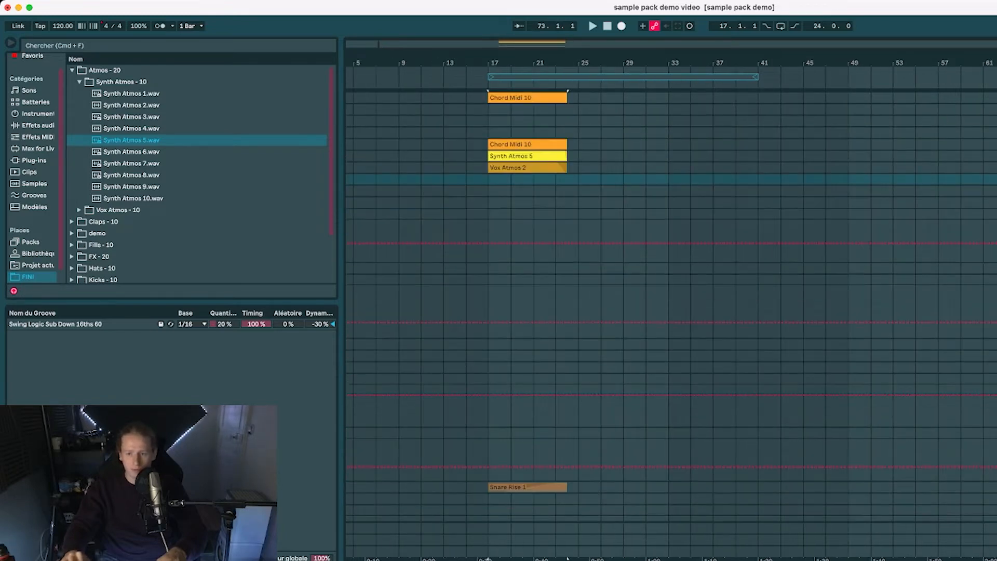
{"action": "key", "text": "Down"}
{"action": "key", "text": "Down"}
{"action": "key", "text": "Down"}
{"action": "key", "text": "u"}
{"action": "key", "text": "Down"}
{"action": "key", "text": "Down"}
{"action": "key", "text": "u"}
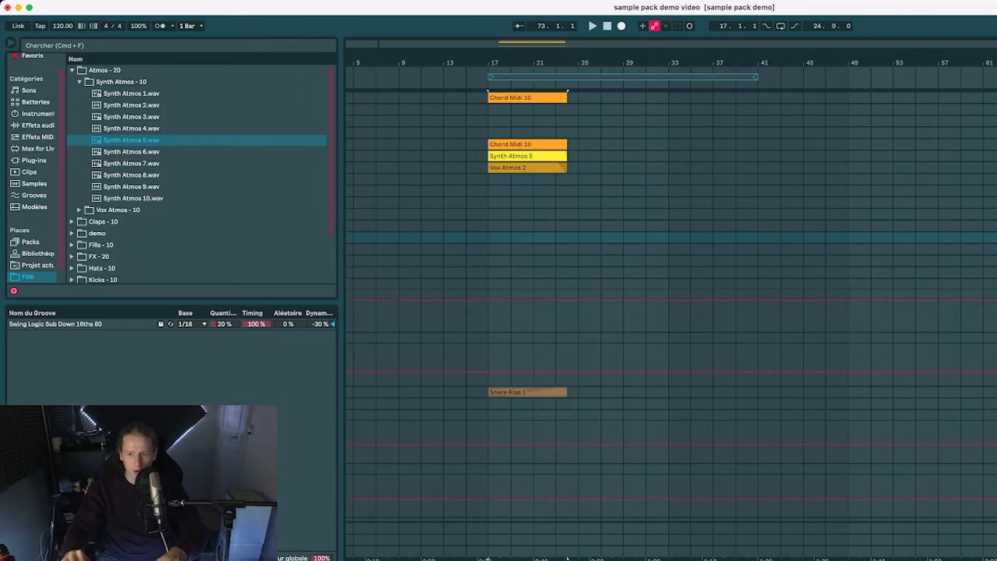
{"action": "key", "text": "Down"}
{"action": "key", "text": "Down"}
{"action": "key", "text": "Down"}
{"action": "key", "text": "Down"}
{"action": "key", "text": "u"}
{"action": "key", "text": "Down"}
{"action": "key", "text": "Down"}
{"action": "key", "text": "u"}
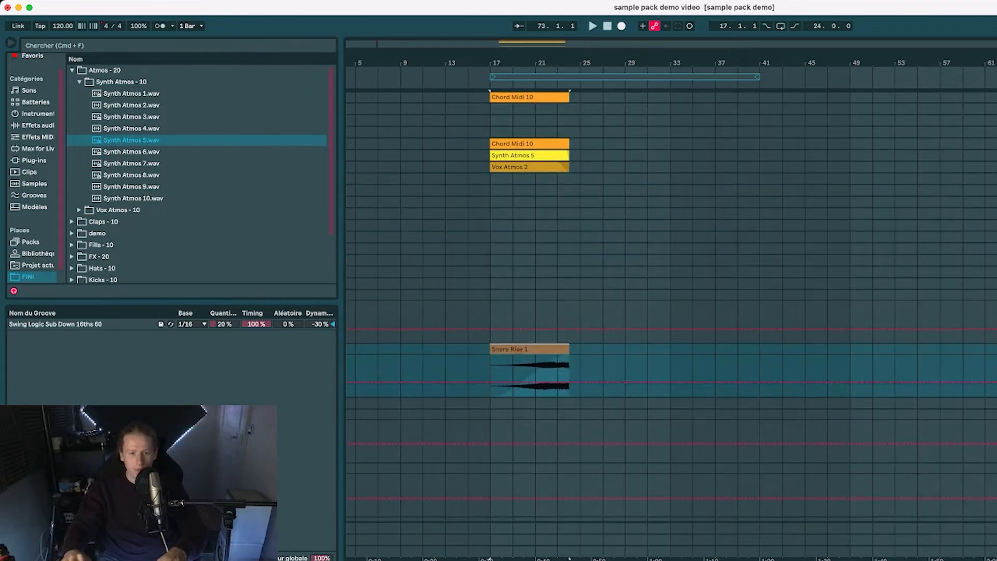
Step: Play Snare Rise 1 with the chord and atmosphere clips from bar 17, and select the track above it
{"action": "key", "text": "space"}
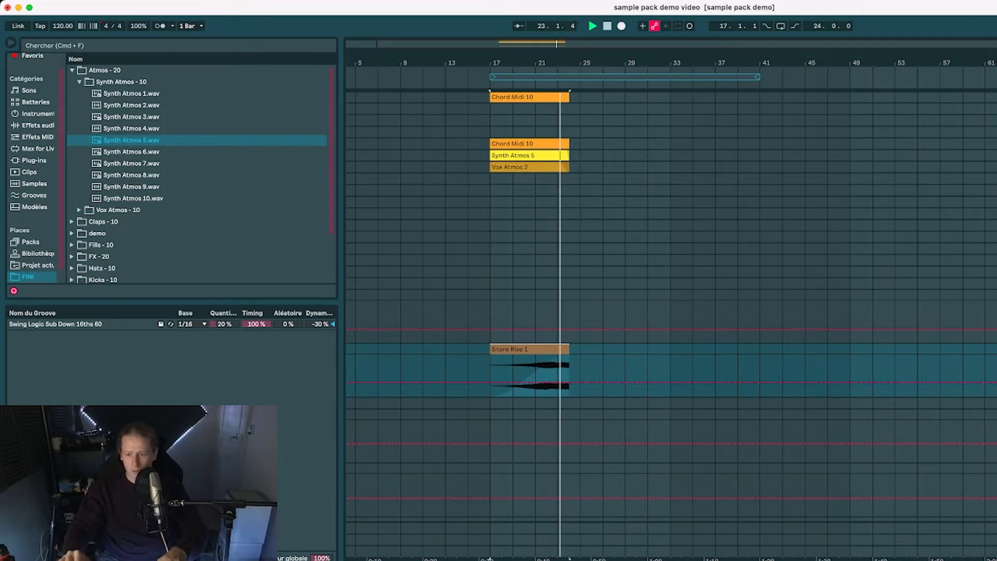
{"action": "left_click", "coordinate": [963, 295]}
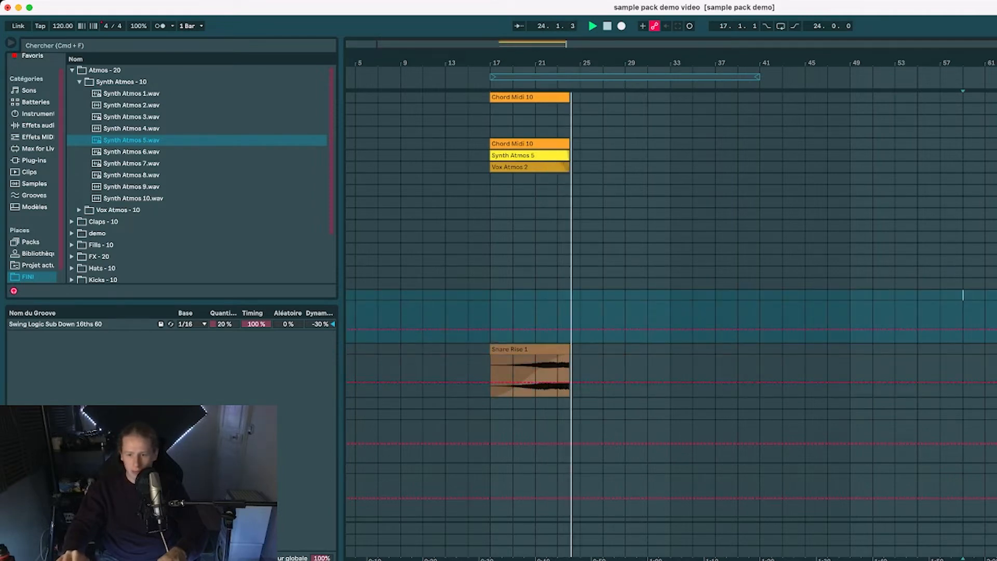
{"action": "key", "text": "space"}
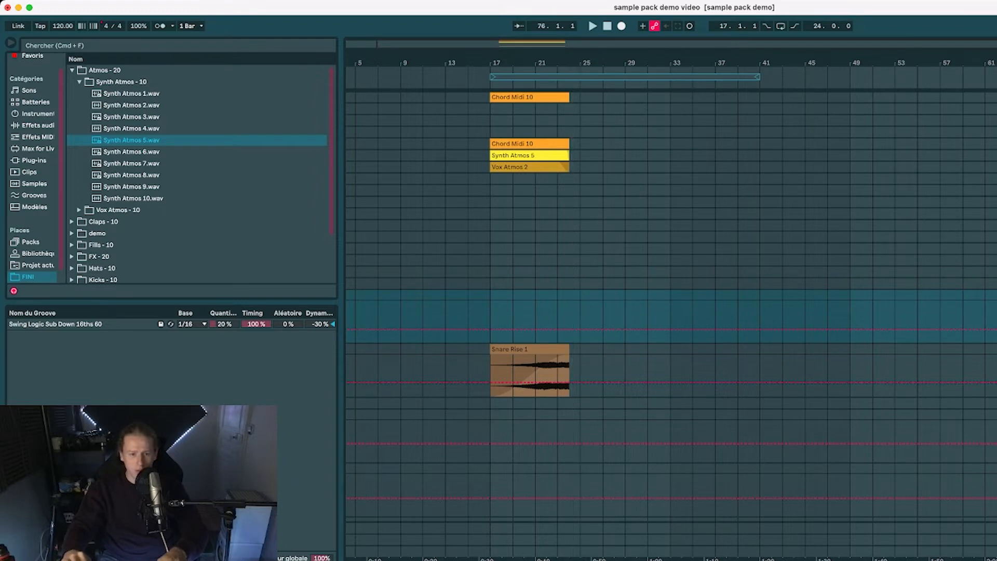
Step: Add Tonal Riser 8 from bar 20 and Noise Riser 1 from bar 17, both ending at bar 24, and play them
{"action": "left_click_drag", "start_coordinate": [771, 249], "coordinate": [546, 260]}
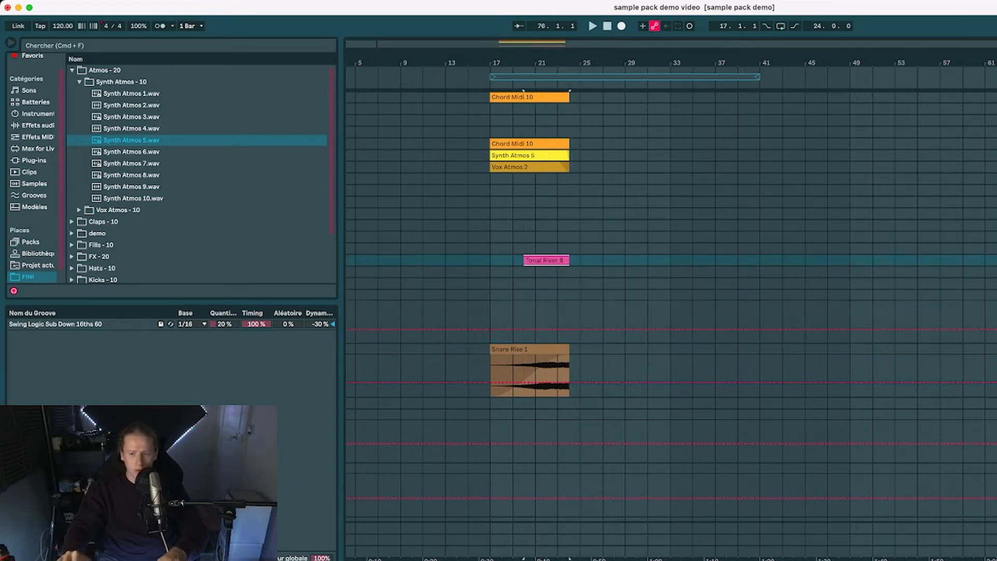
{"action": "key", "text": "super+v"}
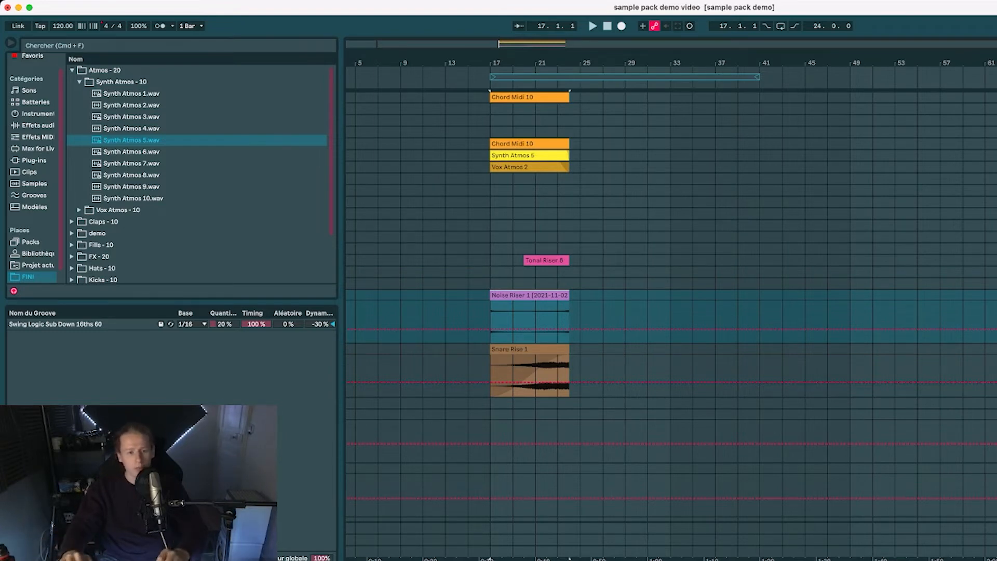
{"action": "key", "text": "space"}
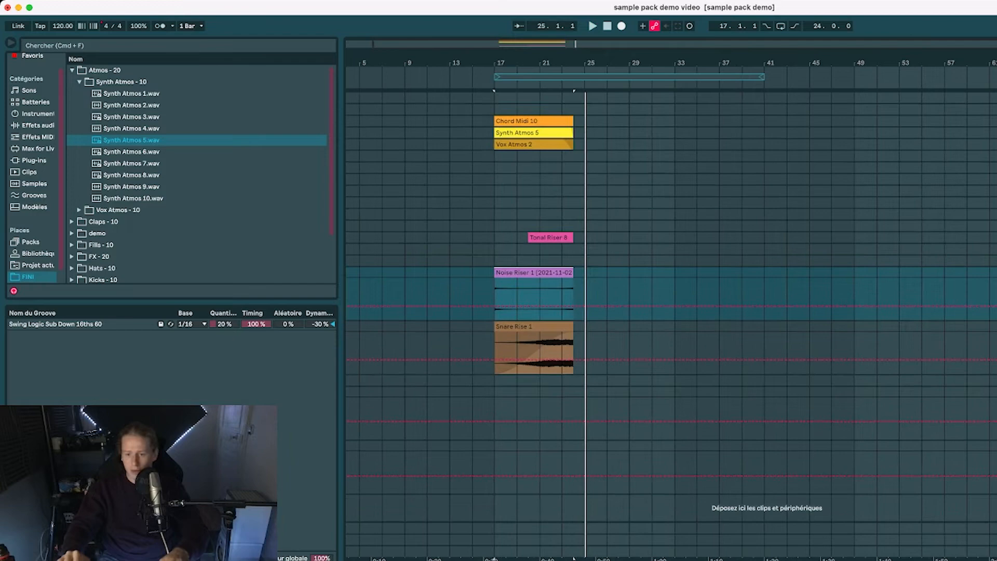
Step: Place a short tonal riser and Tonal Riser 10 at bar 17 on the two tracks below Snare Rise 1
{"action": "left_click", "coordinate": [995, 415]}
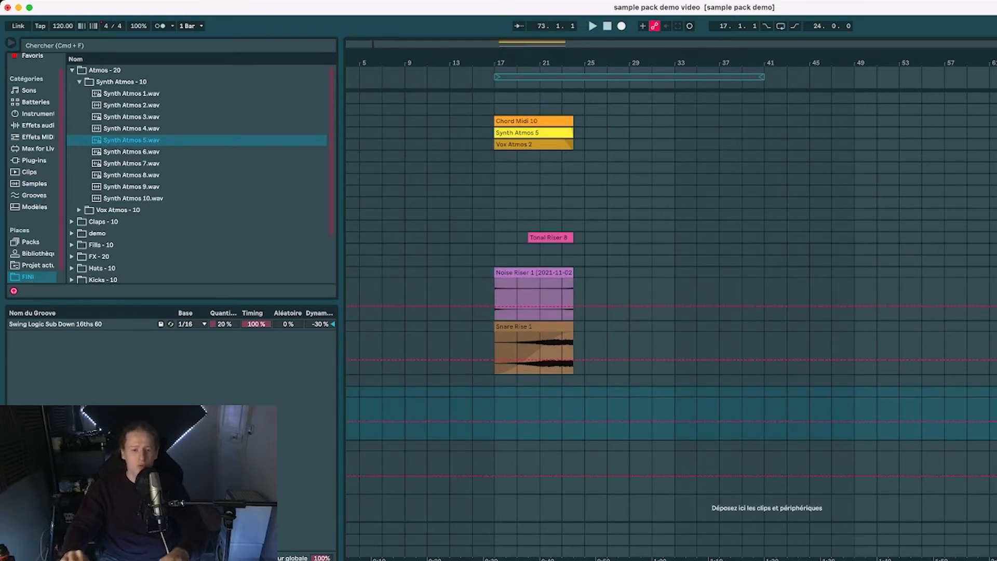
{"action": "key", "text": "super+v"}
{"action": "left_click_drag", "start_coordinate": [498, 467], "coordinate": [496, 468]}
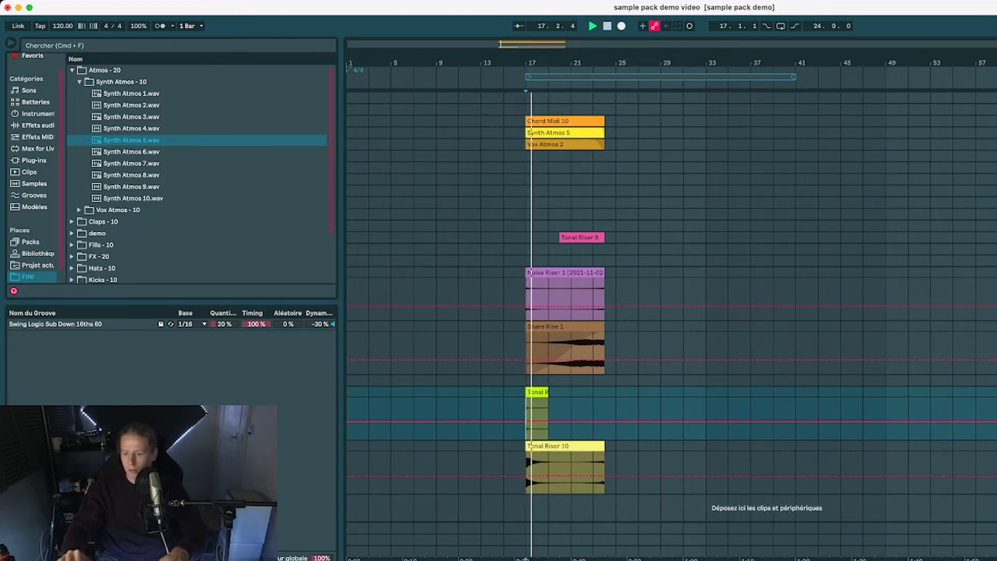
Step: Collapse the riser and Snare Rise 1 tracks while playing the section from bar 17
{"action": "key", "text": "u"}
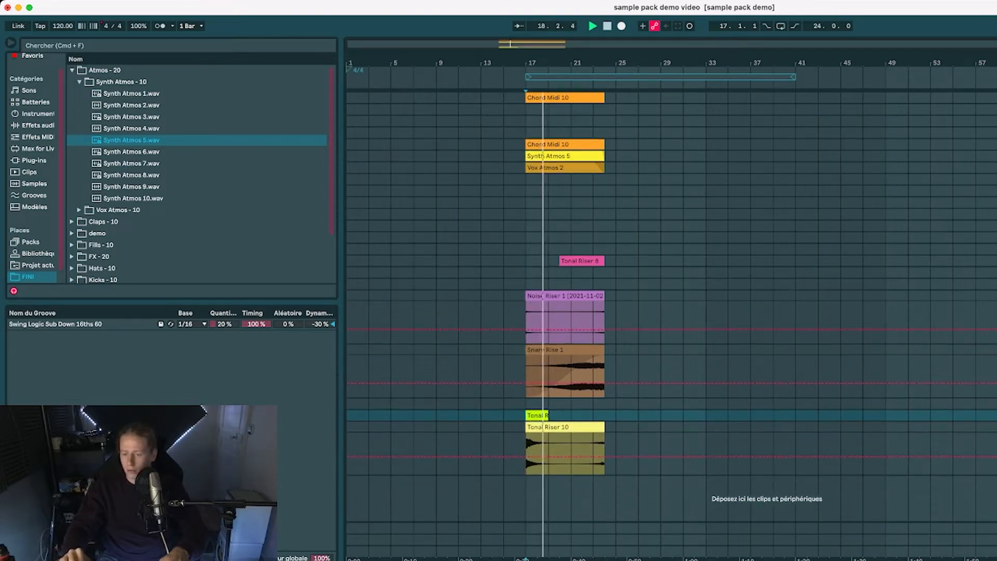
{"action": "key", "text": "u"}
{"action": "key", "text": "u"}
{"action": "key", "text": "u"}
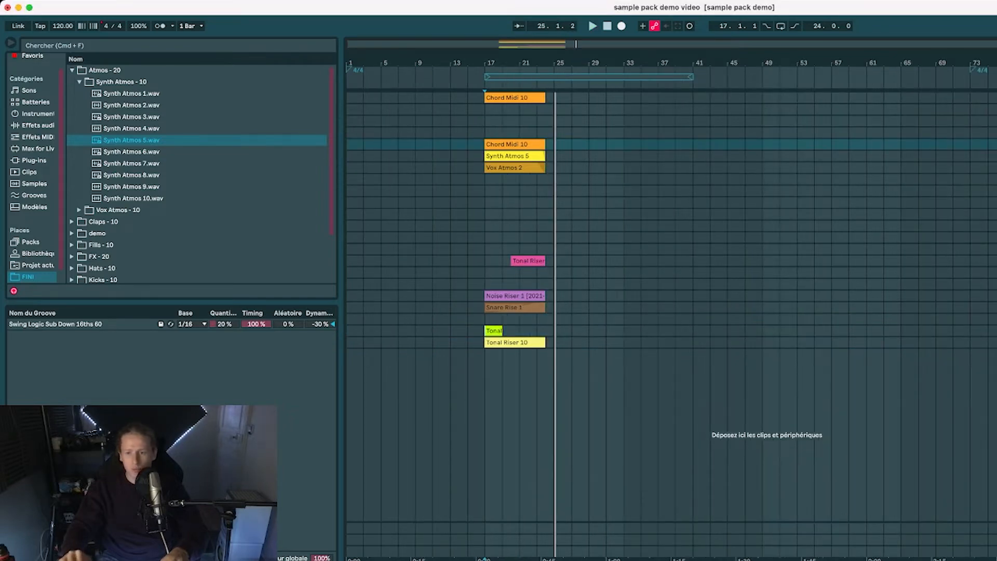
Step: Place Bass Midi 11 at bar 25 on the track beneath the upper Chord Midi 10, expand the track and play it
{"action": "left_click", "coordinate": [520, 190]}
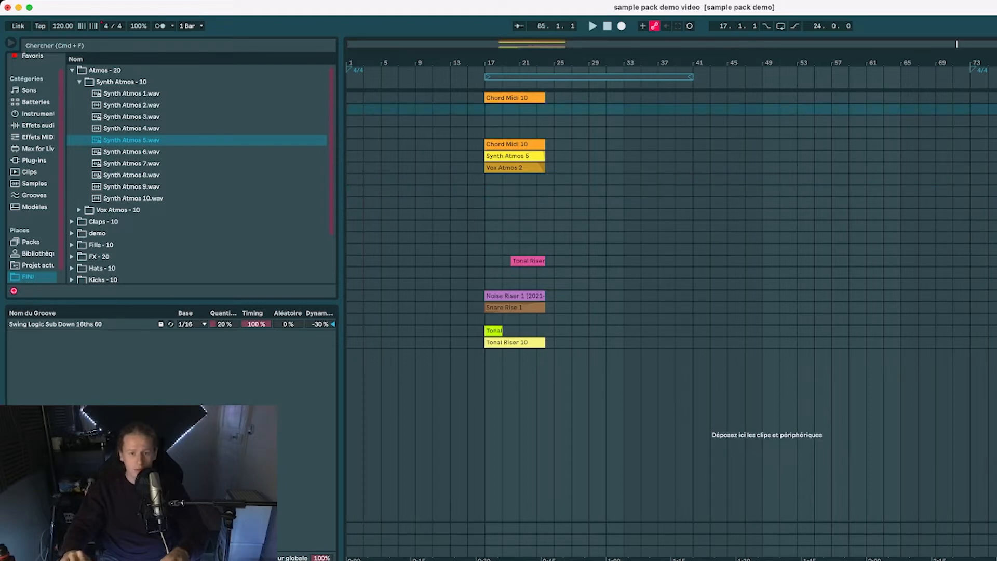
{"action": "left_click_drag", "start_coordinate": [996, 109], "coordinate": [588, 110]}
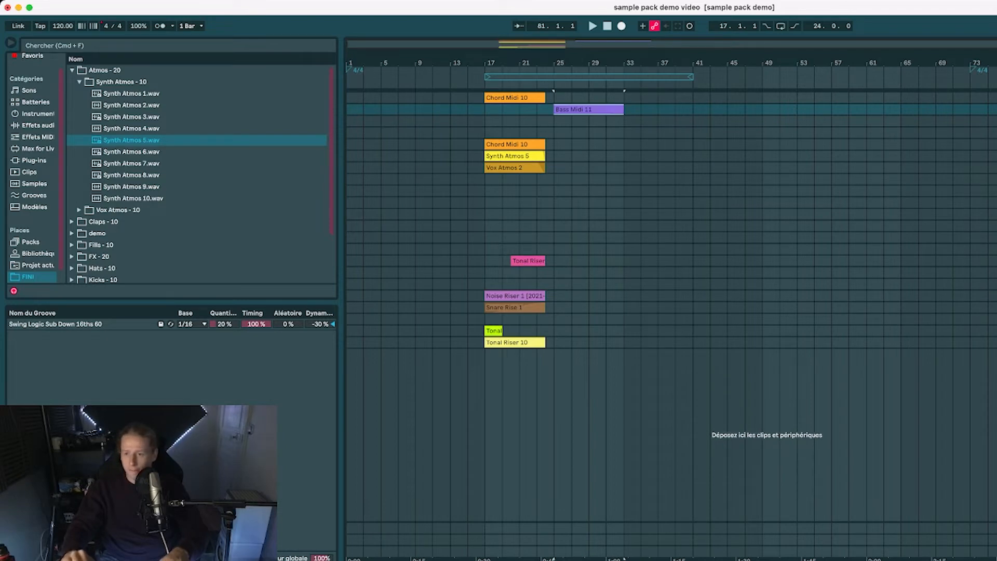
{"action": "key", "text": "u"}
{"action": "key", "text": "space"}
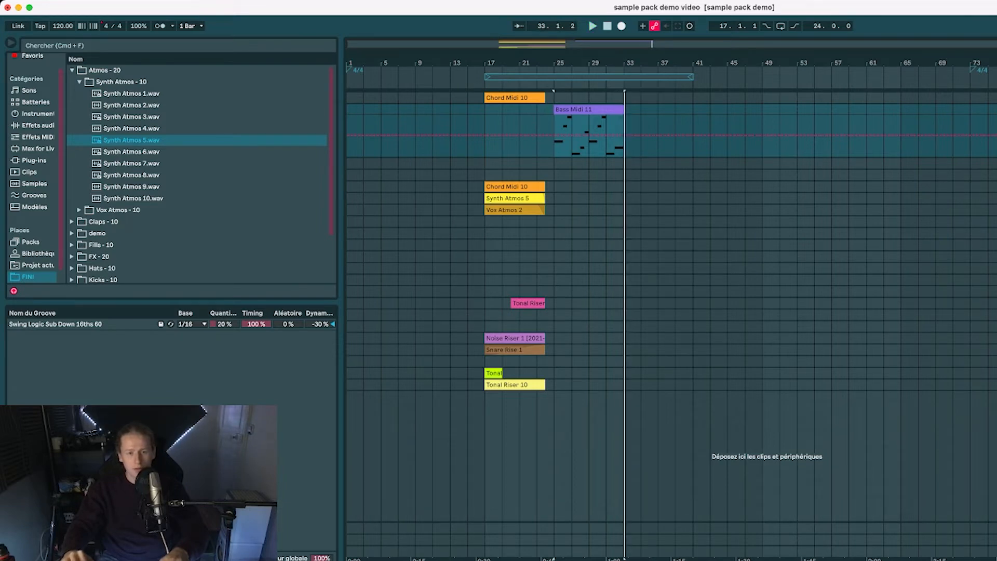
{"action": "key", "text": "space"}
Step: Examine the notes of the Bass Midi 11 clip and place a second Bass Midi 11 at bar 25 on the track below
{"action": "left_click", "coordinate": [589, 135]}
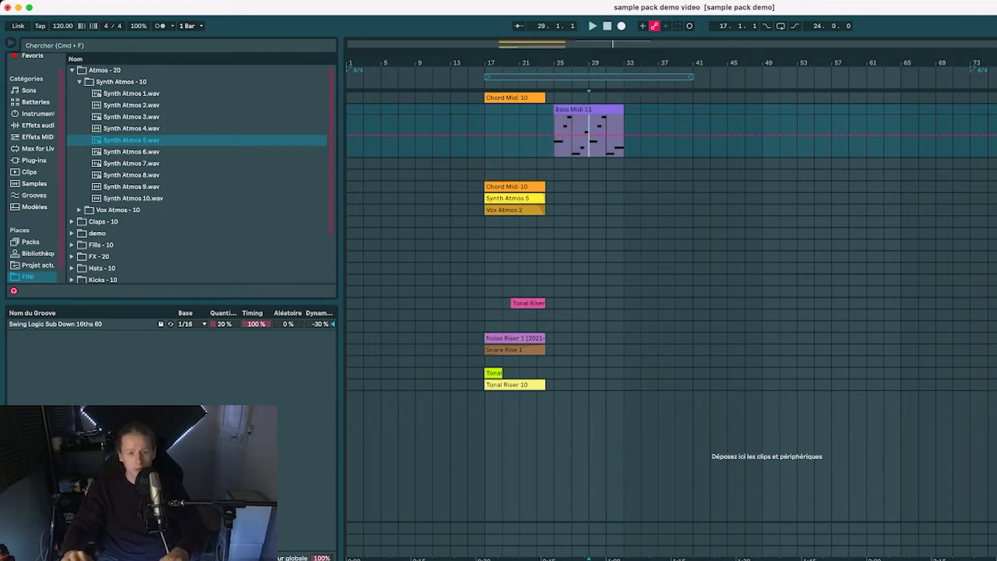
{"action": "left_click", "coordinate": [606, 135]}
{"action": "double_click", "coordinate": [597, 109]}
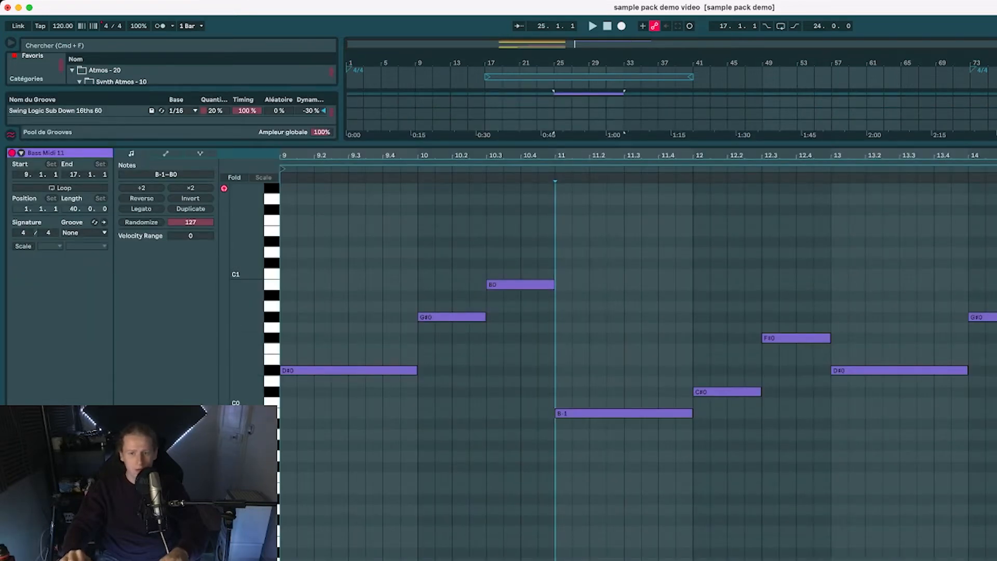
{"action": "key", "text": "super+alt+l"}
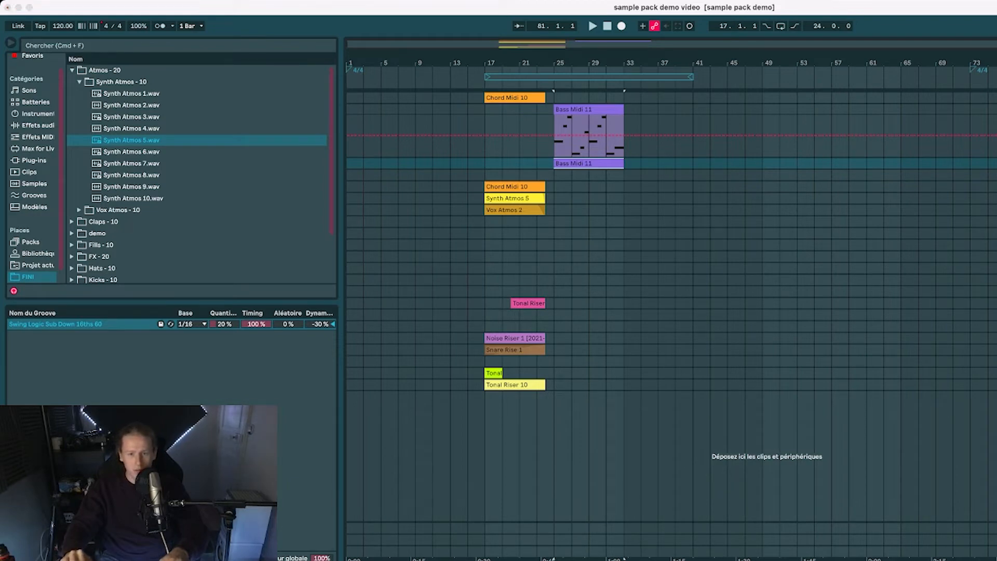
Step: Examine the second Bass Midi 11 clip's notes and groove, play both bass clips from bar 25, and expand its track
{"action": "key", "text": "super+alt+l"}
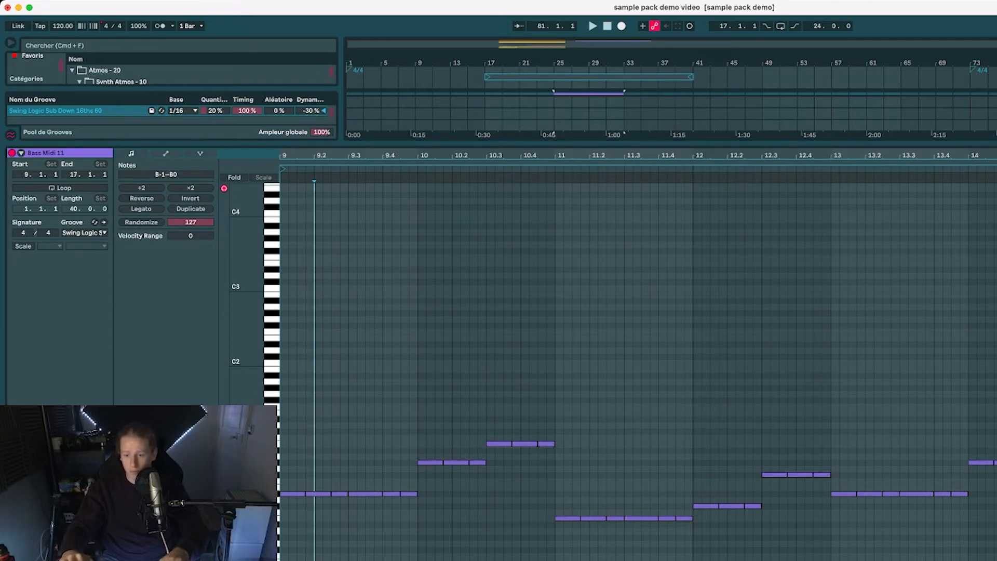
{"action": "scroll", "coordinate": [638, 363], "scroll_direction": "left", "scroll_amount": 1}
{"action": "key", "text": "shift+Tab"}
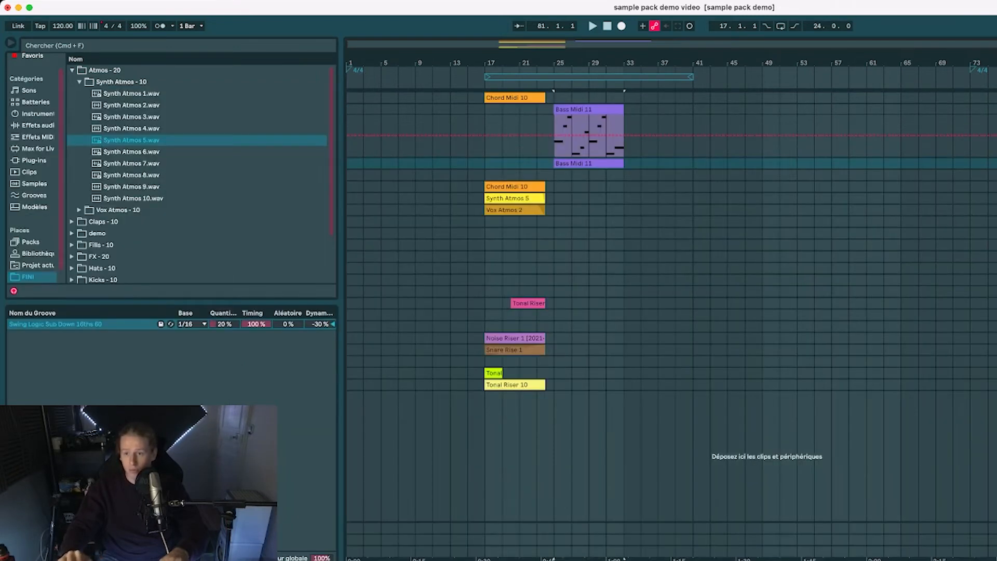
{"action": "key", "text": "shift+Tab"}
{"action": "key", "text": "space"}
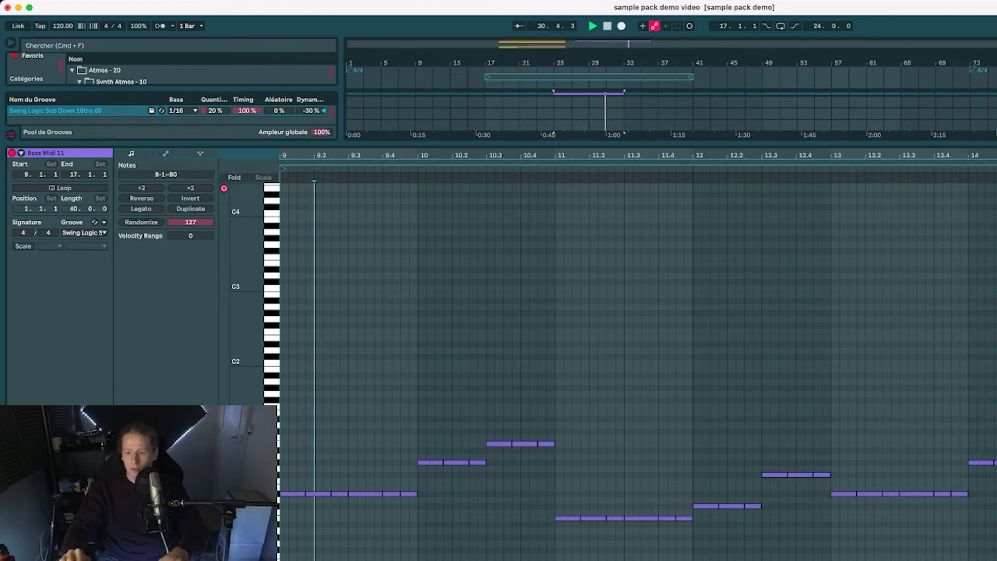
{"action": "key", "text": "shift+Tab"}
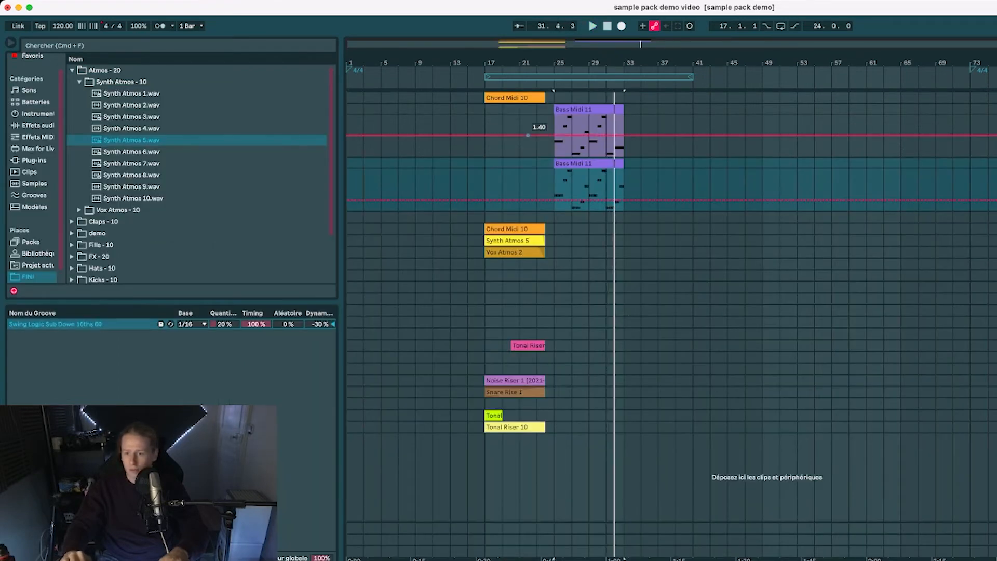
{"action": "key", "text": "space"}
Step: Place the Lead Midi 8 clip at bar 25 on the track beneath the second Bass Midi 11
{"action": "left_click", "coordinate": [995, 217]}
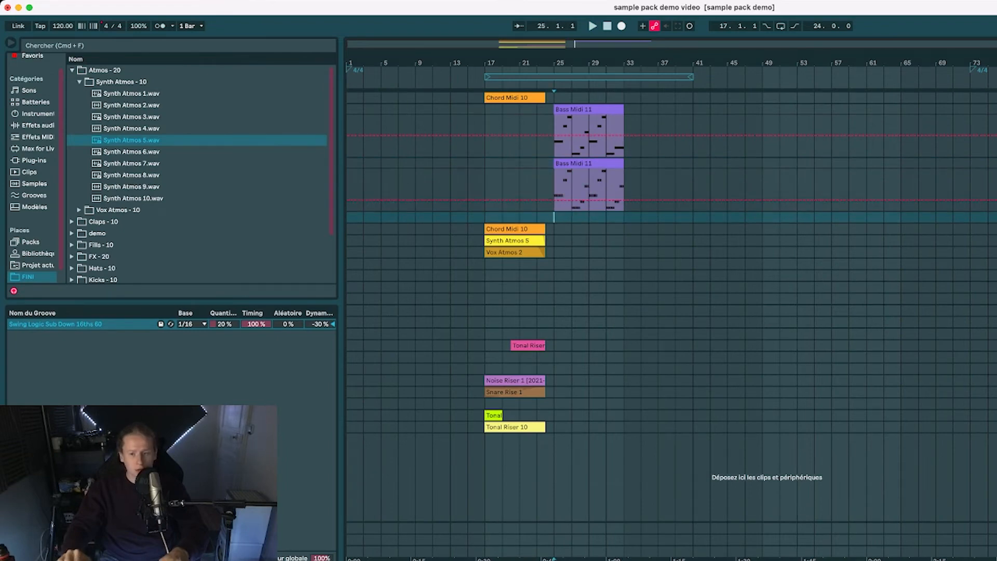
{"action": "left_click", "coordinate": [485, 163]}
{"action": "left_click", "coordinate": [995, 217]}
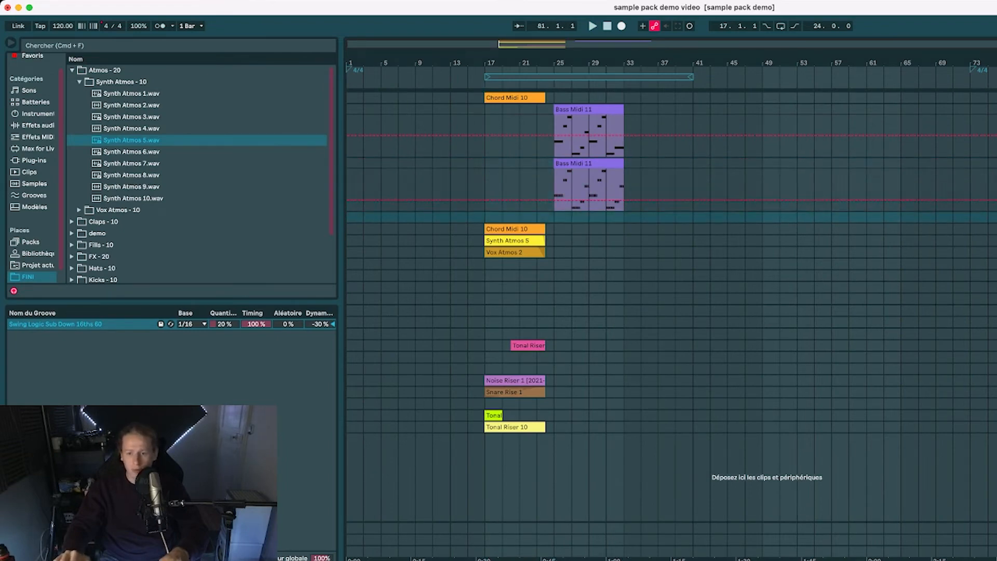
{"action": "left_click_drag", "start_coordinate": [995, 217], "coordinate": [581, 217]}
Step: Examine the notes of the Lead Midi 8 clip in the note editor, then return to the arrangement
{"action": "double_click", "coordinate": [576, 217]}
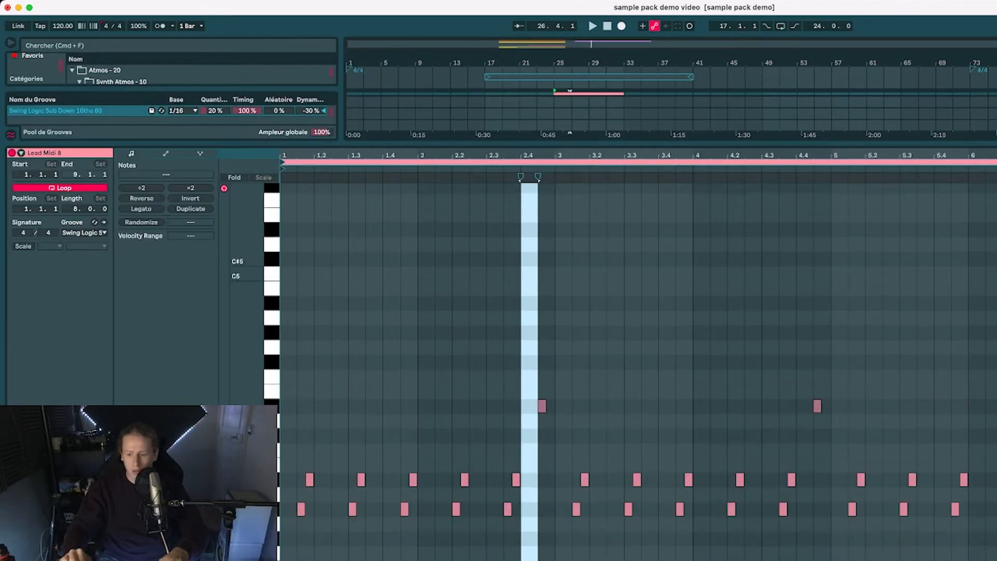
{"action": "scroll", "coordinate": [530, 261], "scroll_direction": "down", "scroll_amount": 1}
{"action": "key", "text": "super+alt+l"}
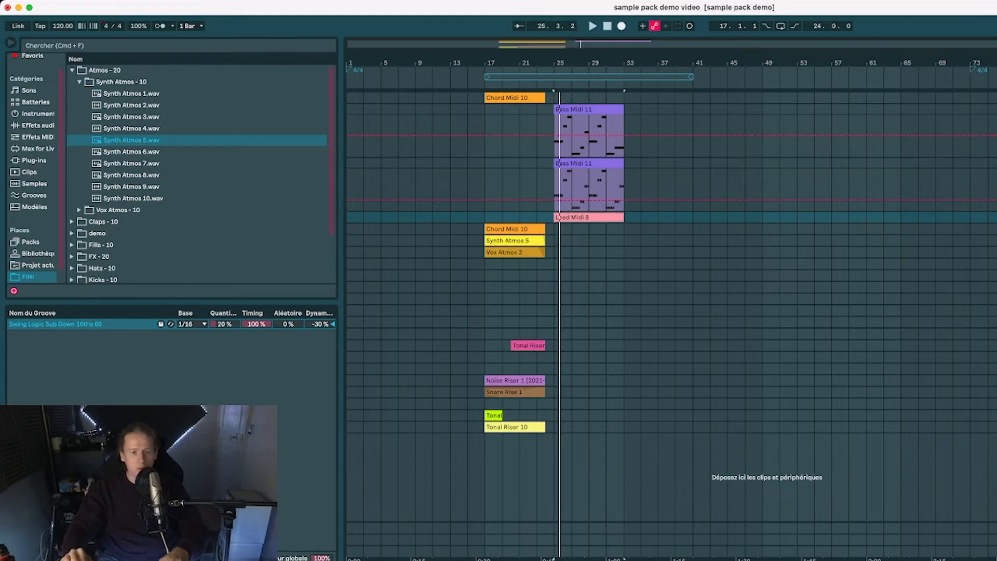
Step: Play the bass and lead clips from bar 25 and collapse the two bass tracks and the lead track
{"action": "key", "text": "space"}
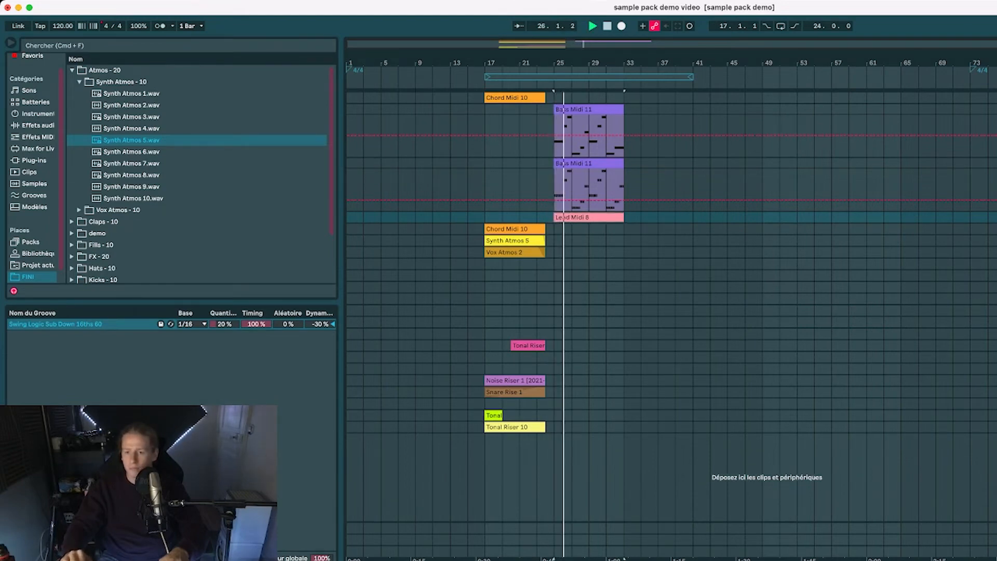
{"action": "left_click", "coordinate": [996, 163]}
{"action": "left_click", "coordinate": [996, 109]}
{"action": "key", "text": "u"}
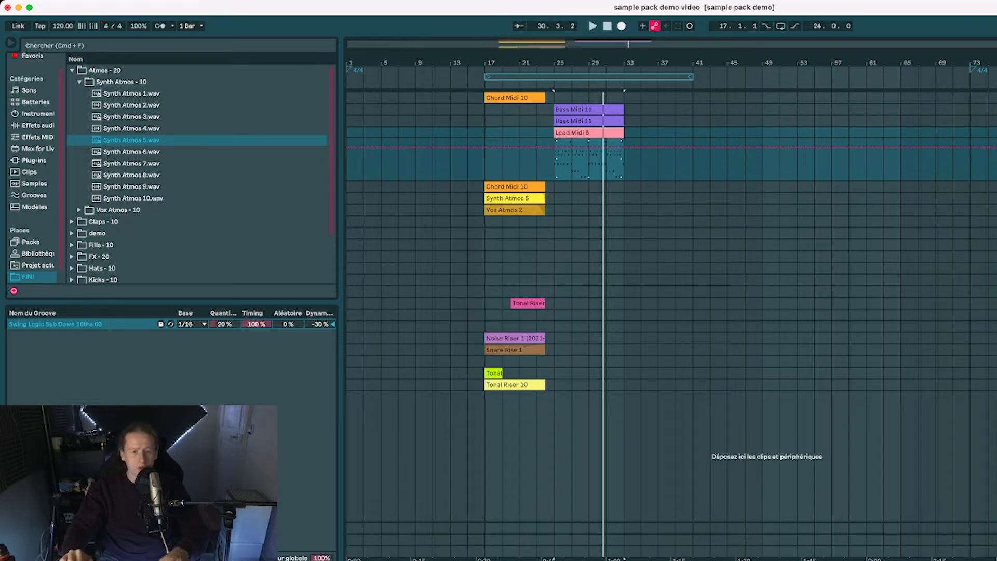
{"action": "left_click", "coordinate": [625, 158]}
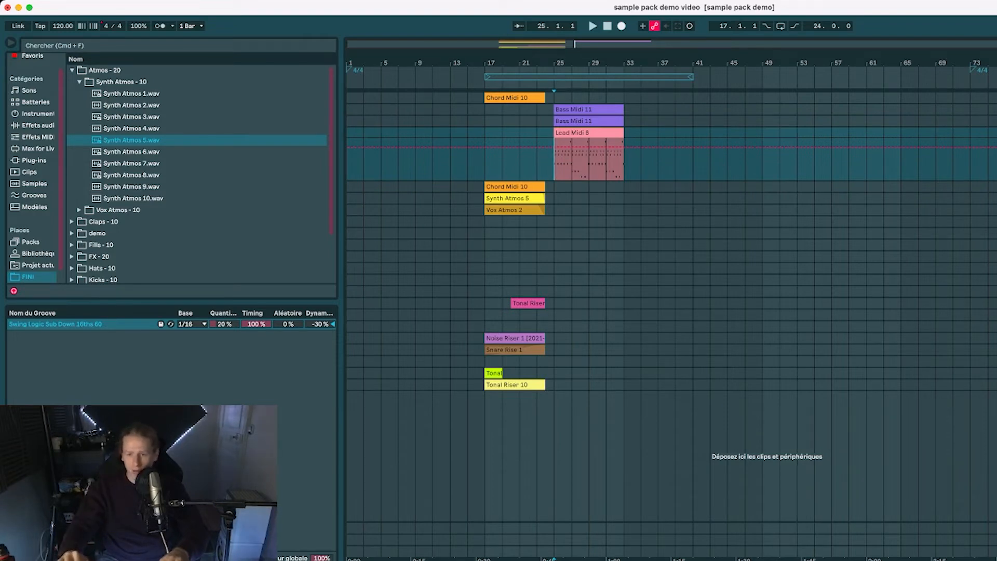
{"action": "key", "text": "u"}
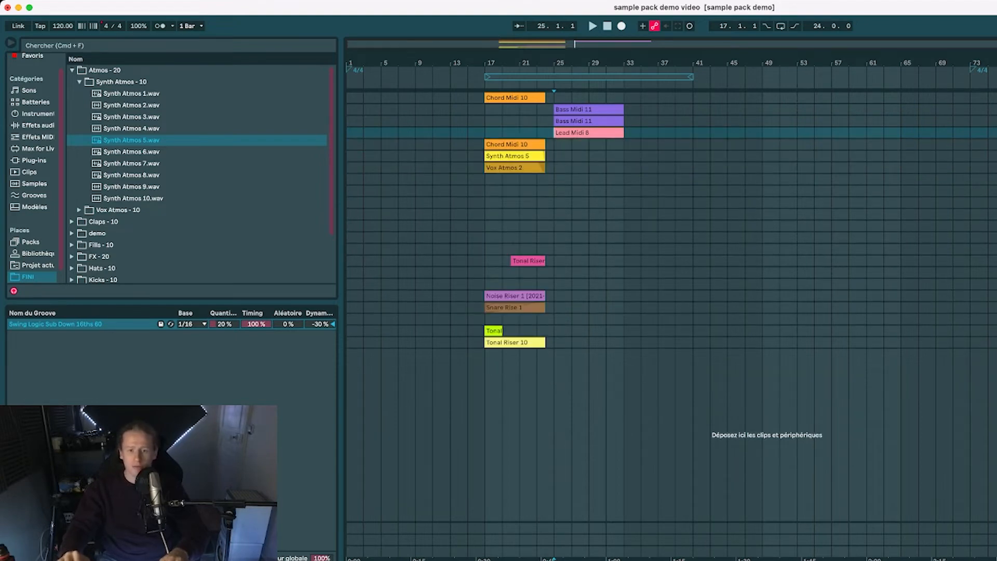
Step: Add another Synth Atmos 5.wav on its existing track, shift it to start at bar 25, and play it
{"action": "left_click", "coordinate": [996, 156]}
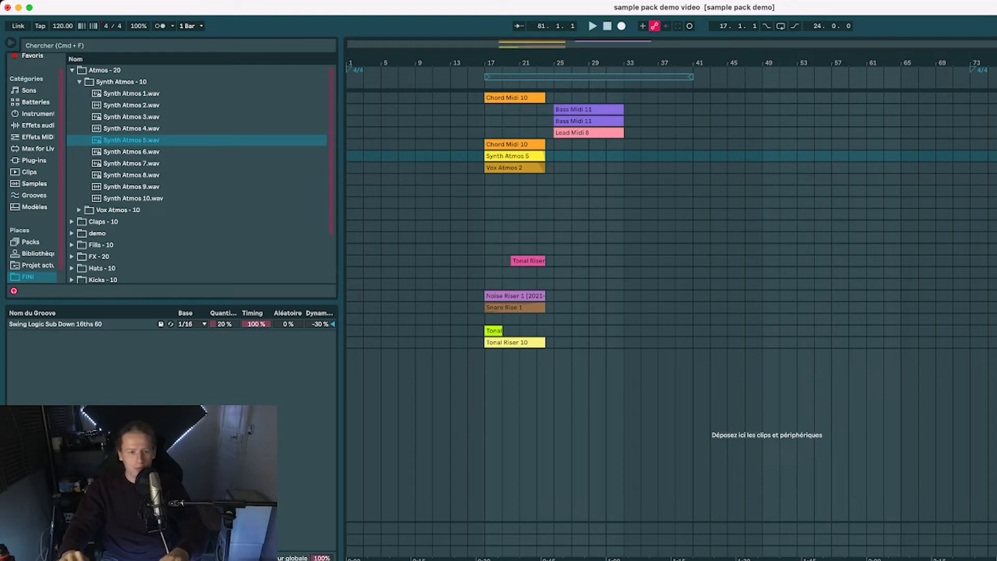
{"action": "left_click_drag", "start_coordinate": [132, 141], "coordinate": [546, 155]}
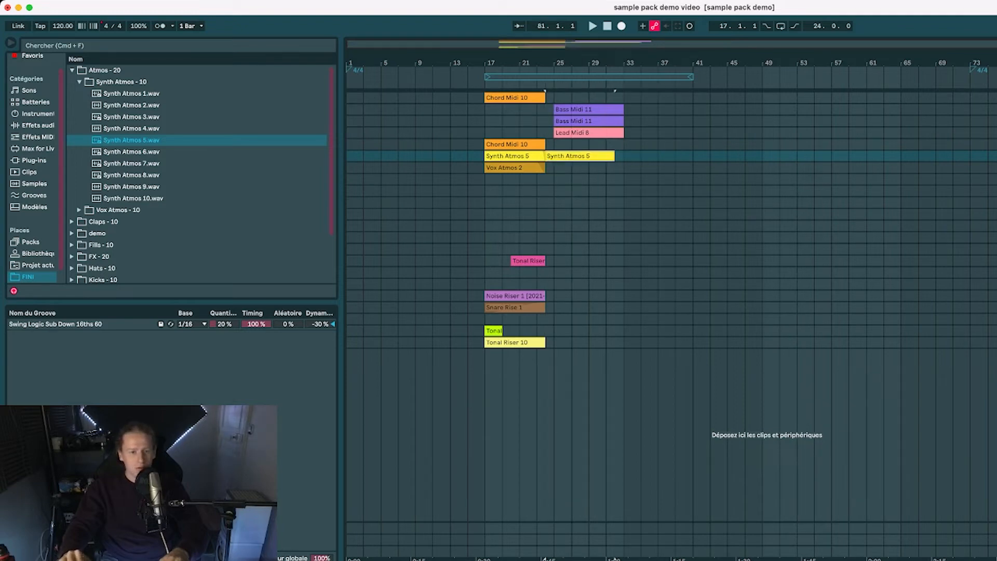
{"action": "key", "text": "Right"}
{"action": "key", "text": "space"}
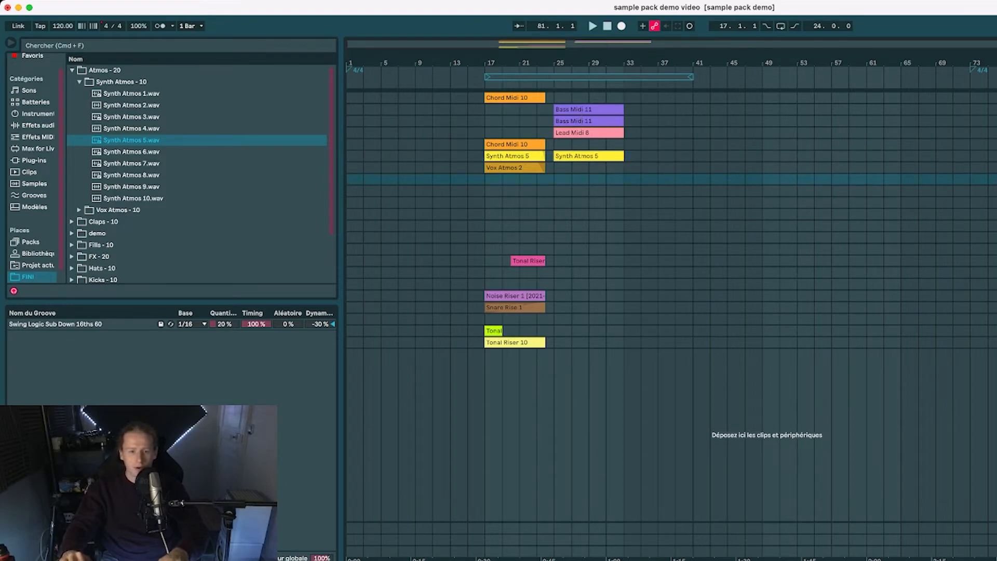
Step: Place the Vox Atmos 8 clip at bar 25 on the second track beneath Vox Atmos 2 and unfold its track
{"action": "left_click_drag", "start_coordinate": [994, 179], "coordinate": [588, 180]}
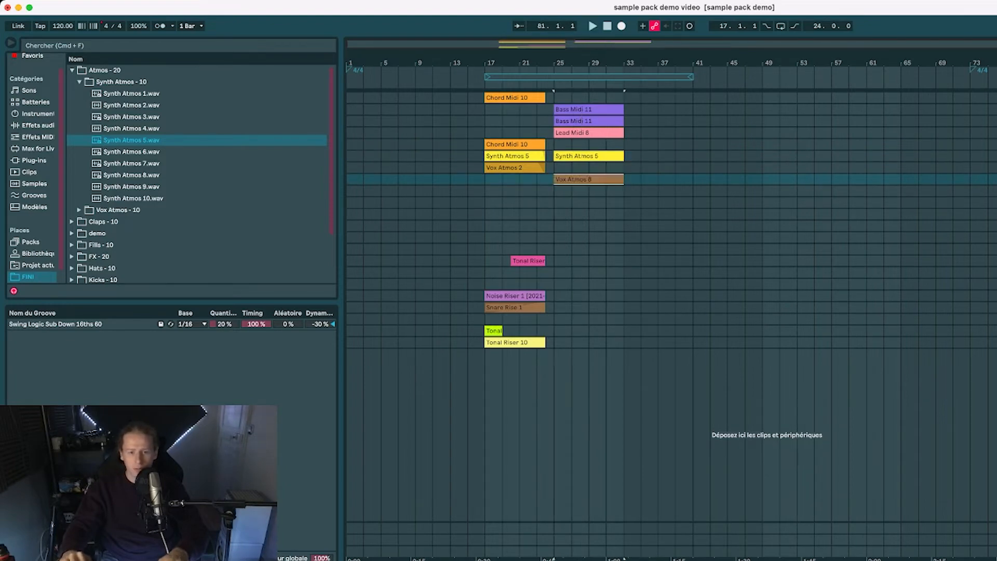
{"action": "left_click", "coordinate": [589, 191]}
{"action": "left_click", "coordinate": [995, 179]}
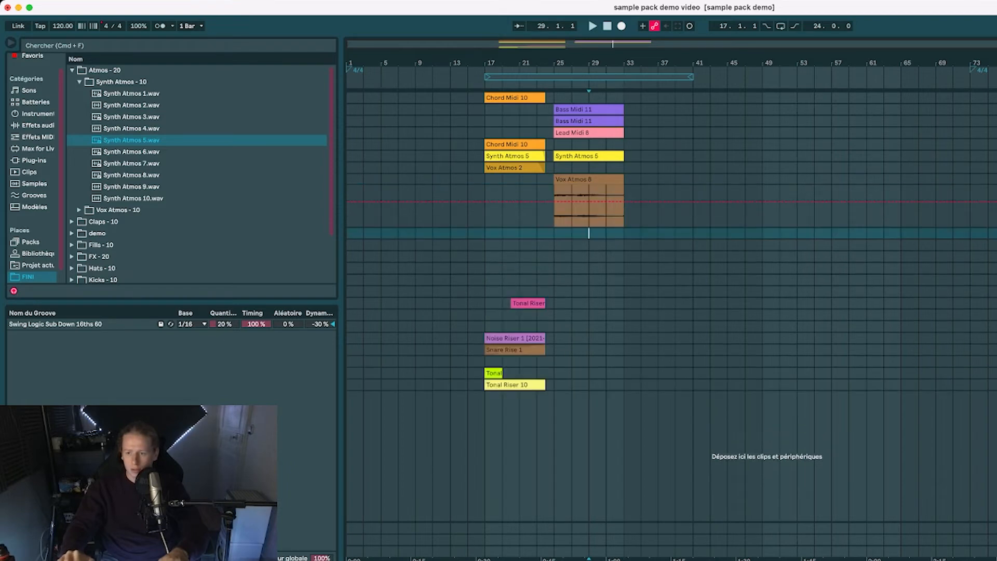
Step: Play the Vox Atmos 8 clip with the other layers from bar 25 and collapse its track
{"action": "left_click", "coordinate": [589, 179]}
{"action": "key", "text": "space"}
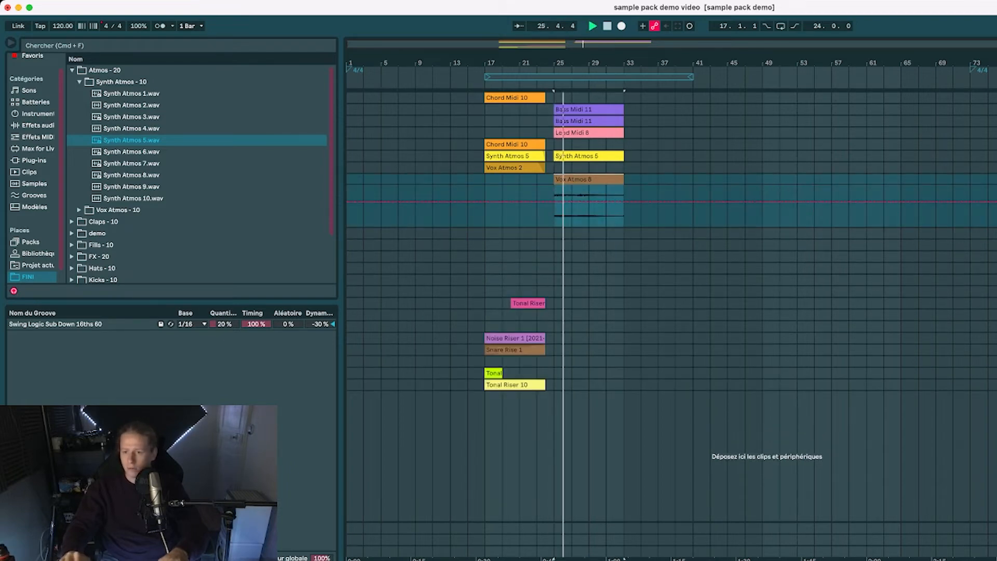
{"action": "left_click", "coordinate": [994, 179]}
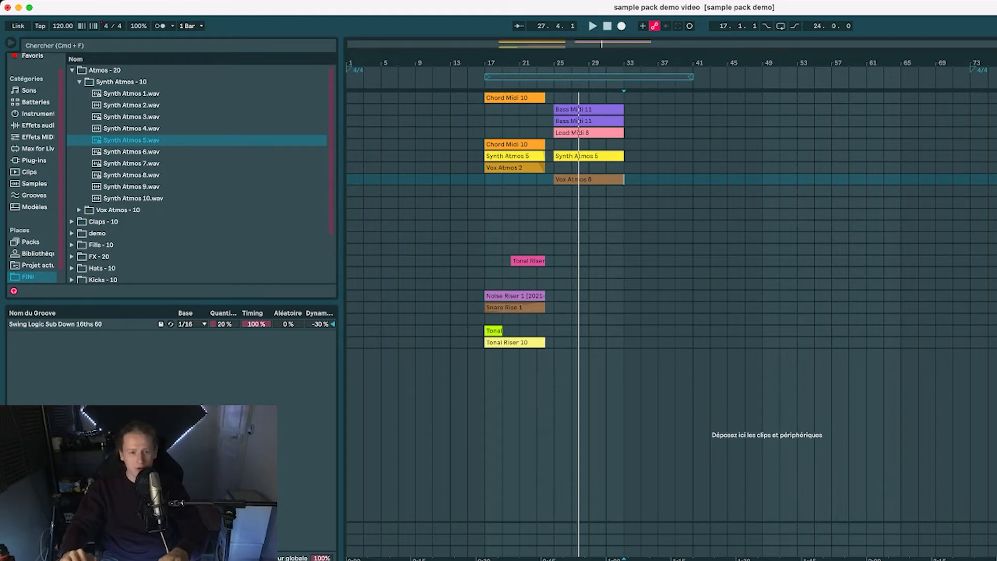
{"action": "left_click", "coordinate": [589, 226]}
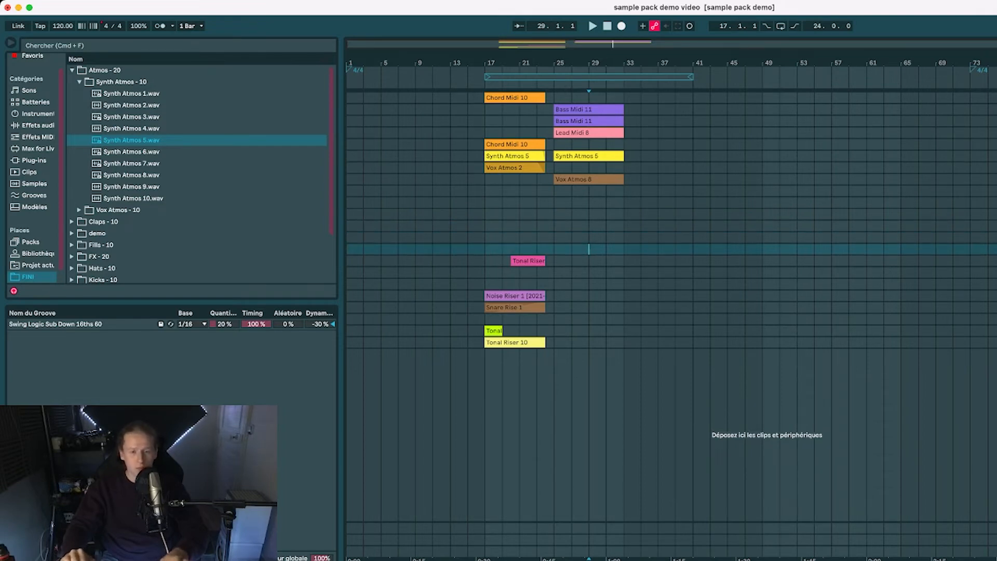
{"action": "left_click", "coordinate": [589, 180]}
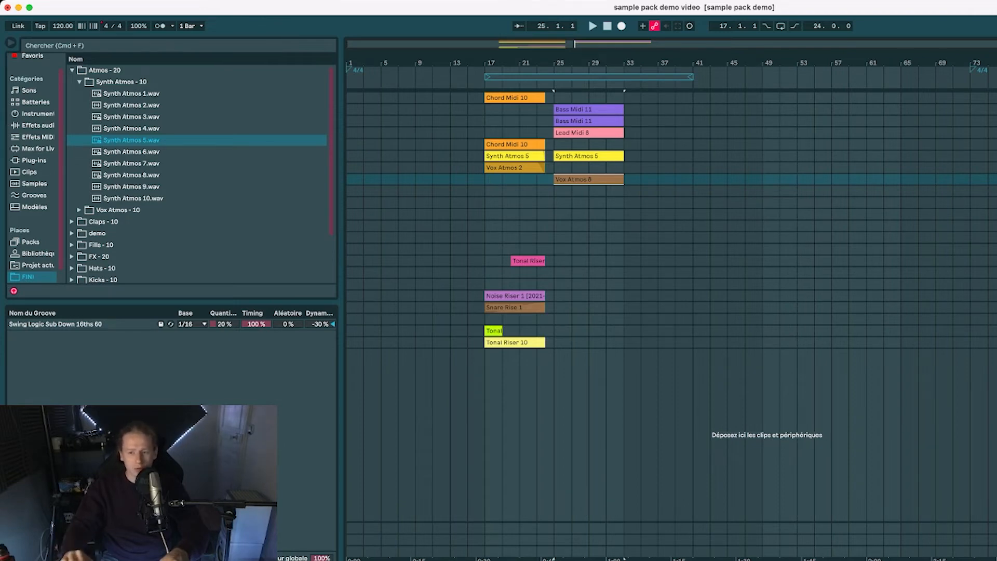
Step: Restore the row of green drum clips from bar 25 to bar 33 below Vox Atmos 8 and unfold their track
{"action": "left_click", "coordinate": [996, 214]}
{"action": "left_click", "coordinate": [554, 214]}
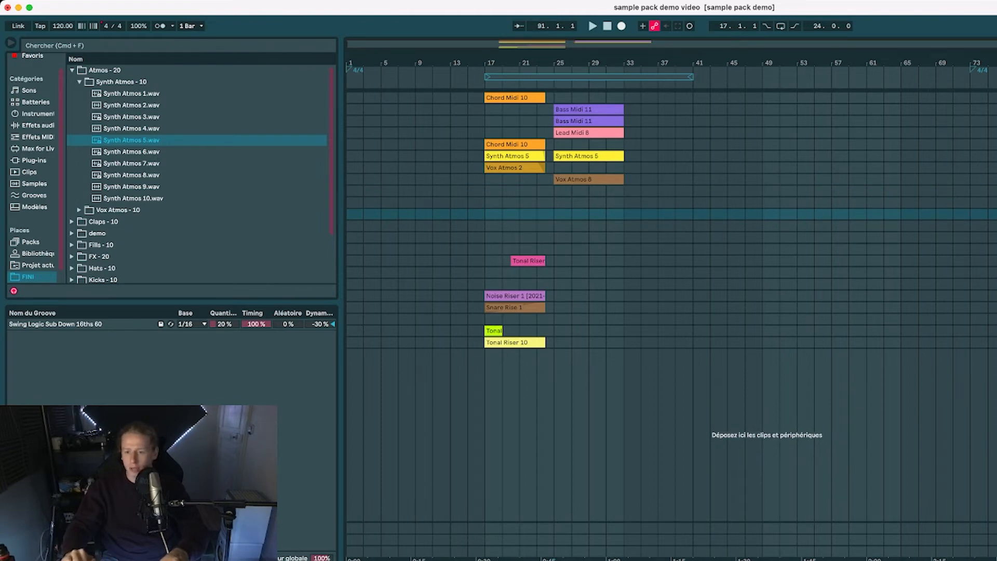
{"action": "left_click", "coordinate": [996, 214]}
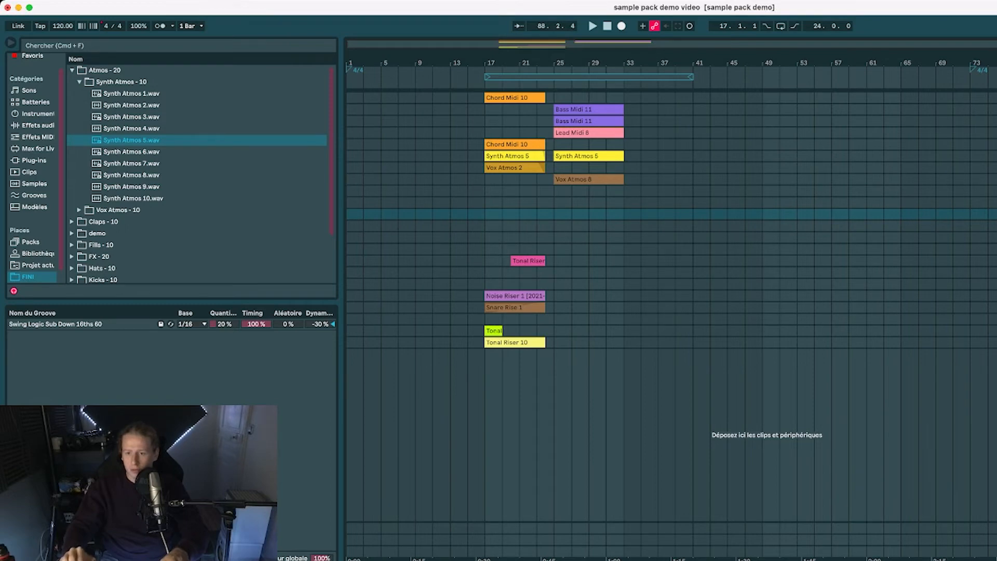
{"action": "key", "text": "super+z"}
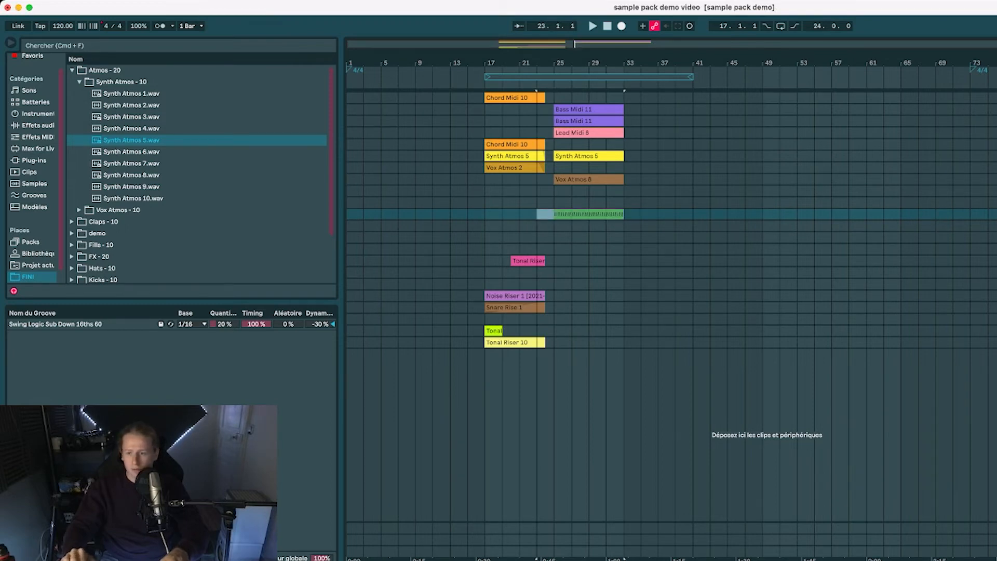
{"action": "key", "text": "super+z"}
{"action": "key", "text": "u"}
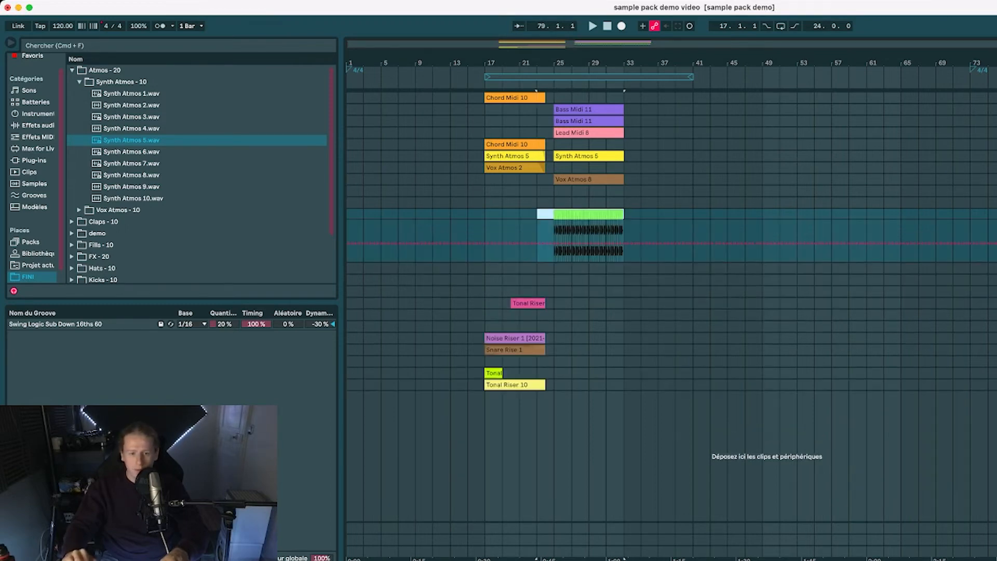
Step: Play the arrangement from bar 25 to hear the green drum clips with the bass, lead and atmospheres
{"action": "left_click", "coordinate": [557, 236]}
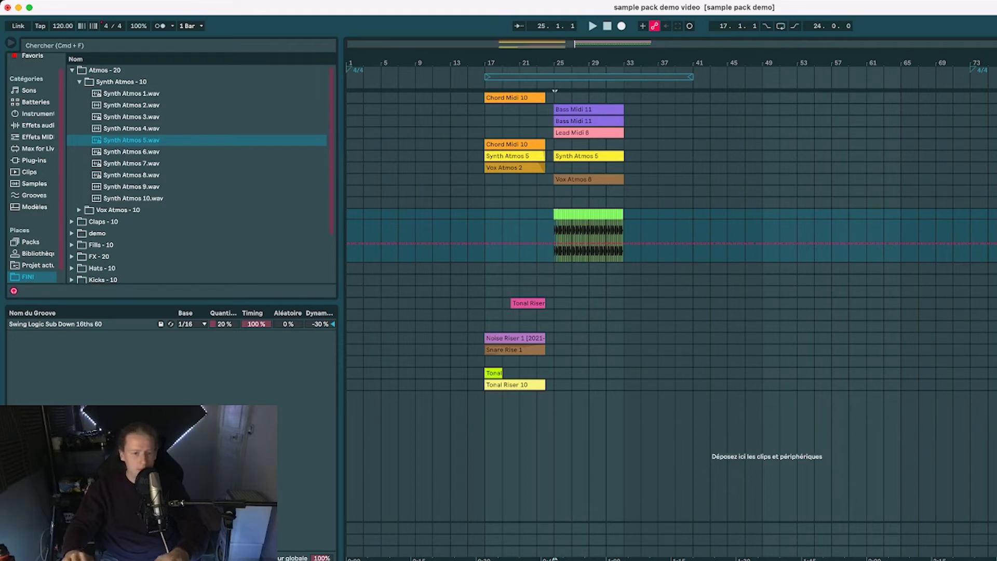
{"action": "key", "text": "space"}
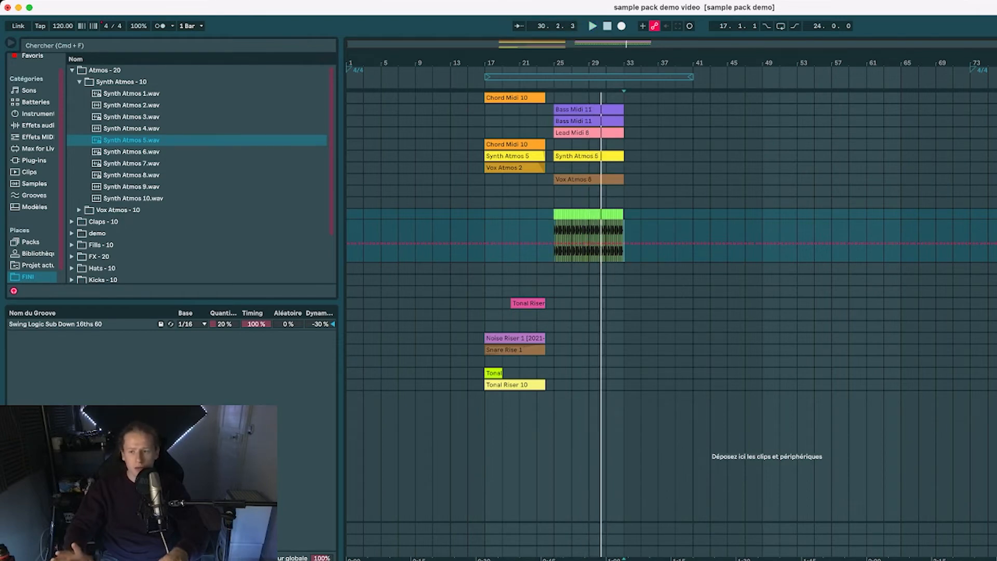
{"action": "key", "text": "space"}
Step: Duplicate the bass, lead, atmosphere and green drum clips of bars 25 to 33 so they repeat from bar 33
{"action": "left_click_drag", "start_coordinate": [624, 245], "coordinate": [557, 121]}
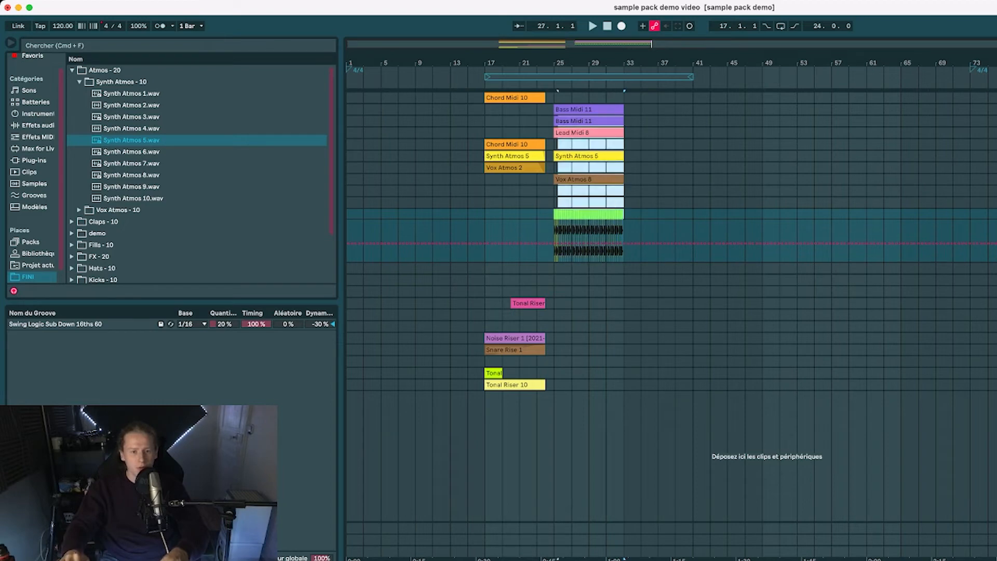
{"action": "key", "text": "super+d"}
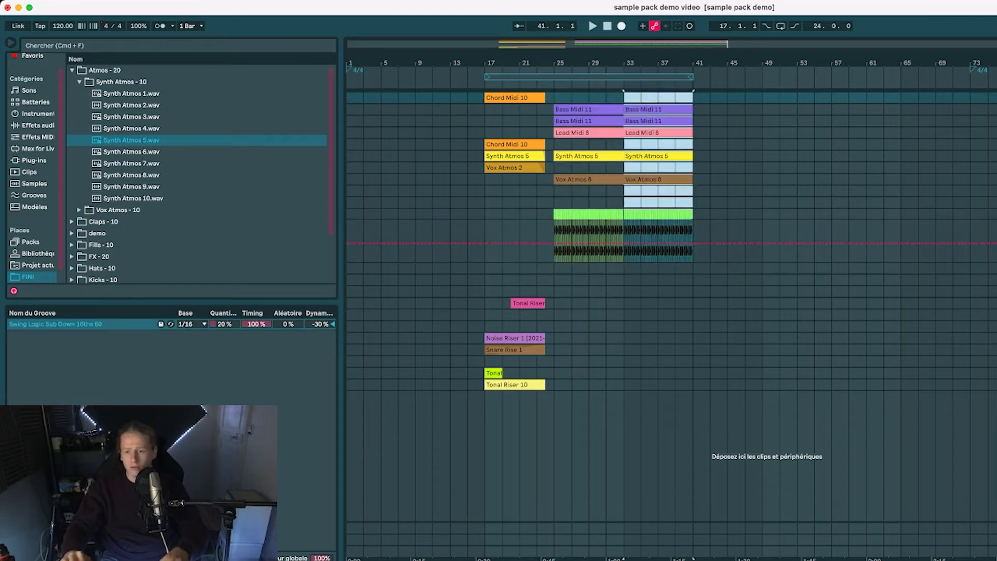
{"action": "left_click", "coordinate": [995, 155]}
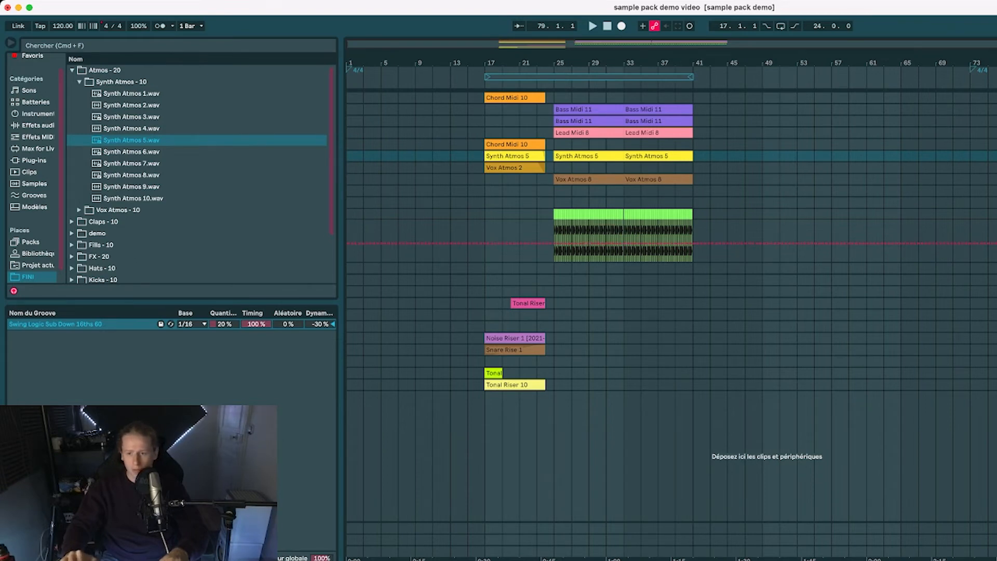
Step: Place the Hat 7 clips from bar 33 on the track beneath the green drum clips and play them
{"action": "left_click", "coordinate": [996, 268]}
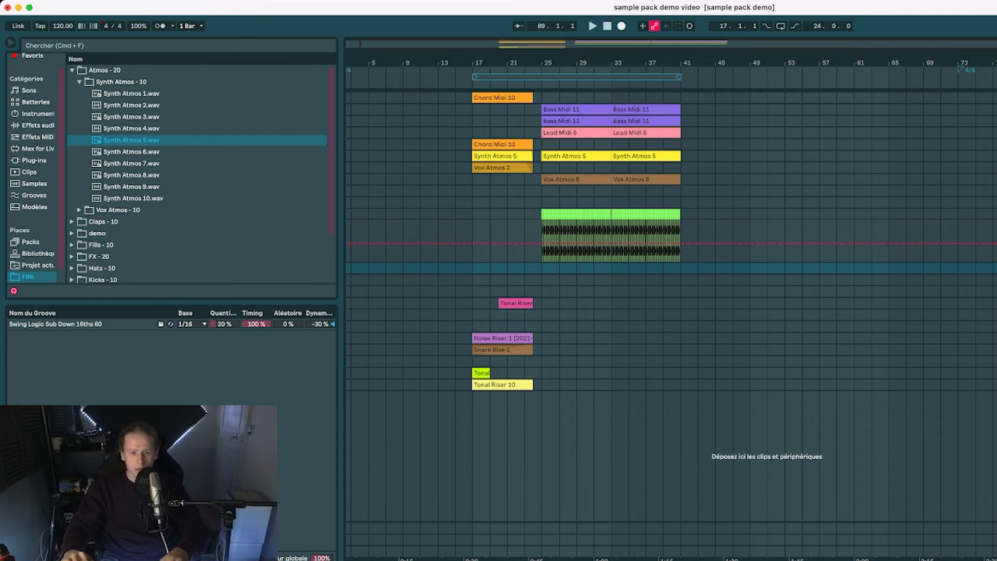
{"action": "left_click_drag", "start_coordinate": [681, 236], "coordinate": [648, 268]}
{"action": "key", "text": "space"}
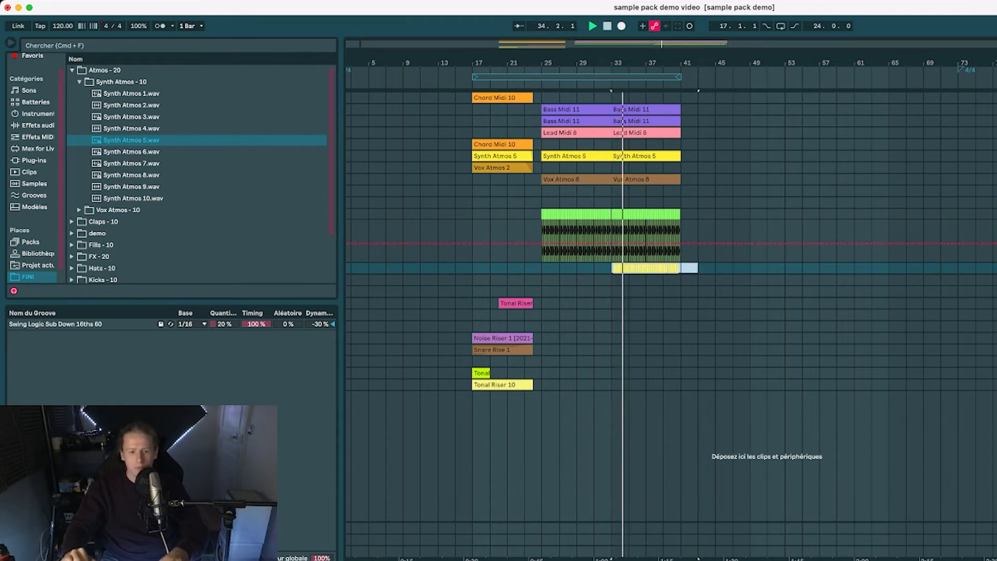
Step: Copy the first Hat 7 clip one beat earlier so the hats start exactly at bar 33
{"action": "scroll", "coordinate": [620, 268], "scroll_direction": "up", "scroll_amount": 10}
{"action": "left_click", "coordinate": [532, 291]}
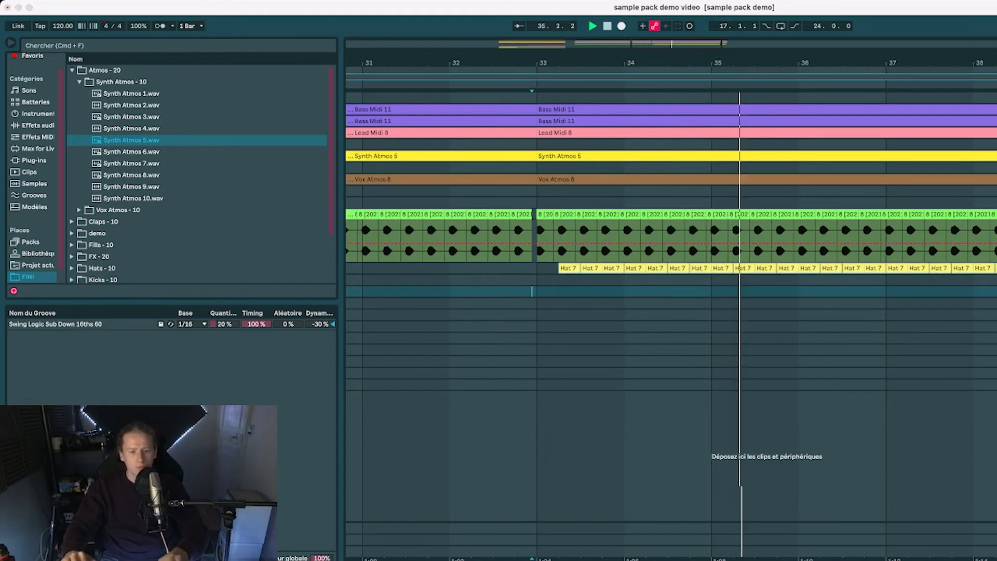
{"action": "key", "text": "super+4"}
{"action": "left_click", "coordinate": [569, 268]}
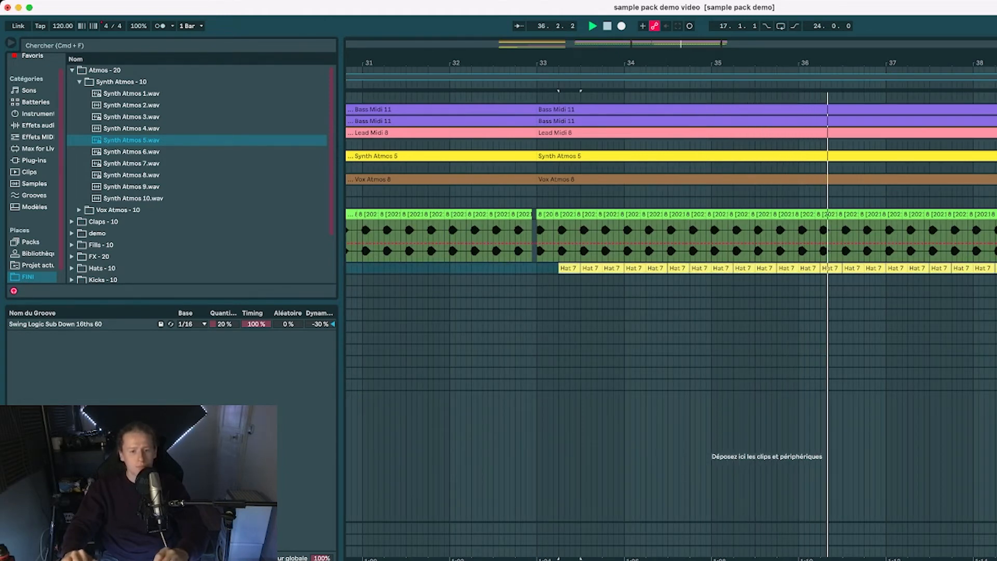
{"action": "left_click_drag", "start_coordinate": [568, 268], "coordinate": [546, 268]}
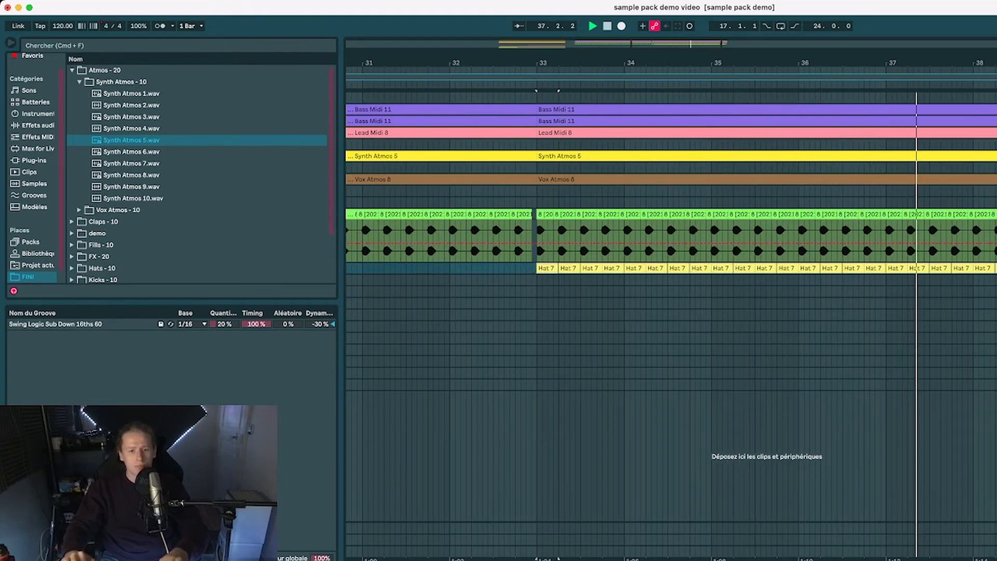
{"action": "scroll", "coordinate": [734, 268], "scroll_direction": "down", "scroll_amount": 4}
{"action": "scroll", "coordinate": [734, 268], "scroll_direction": "down", "scroll_amount": 8}
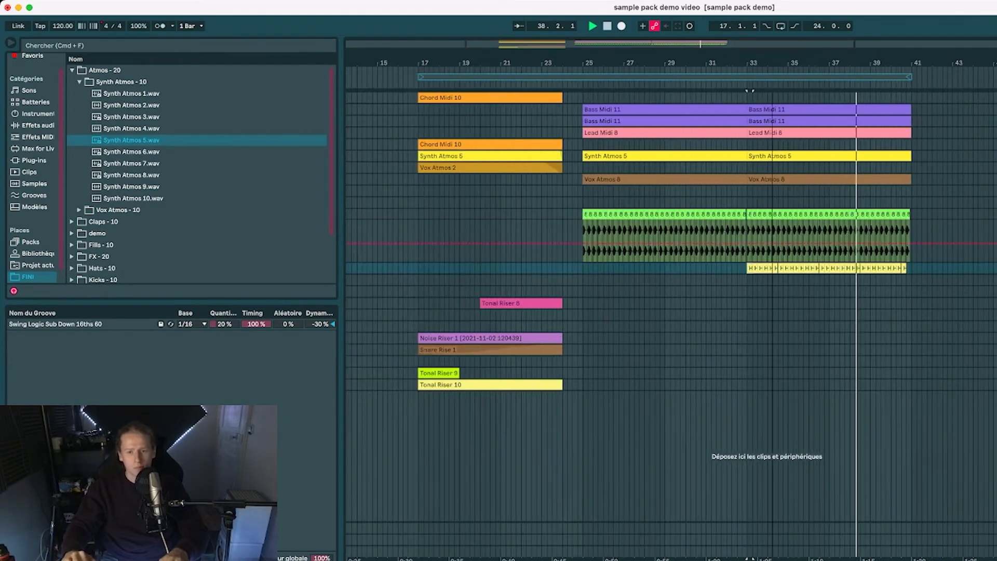
{"action": "scroll", "coordinate": [735, 268], "scroll_direction": "down", "scroll_amount": 5}
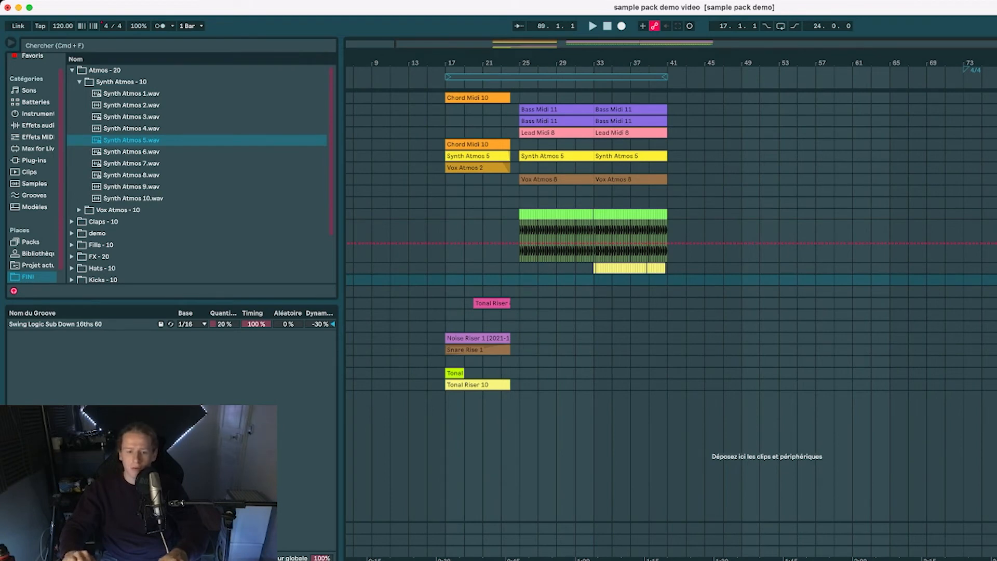
Step: Restore the light-blue clips from bar 33 to bar 41 beneath the Hat 7 clips and play them
{"action": "key", "text": "super+z"}
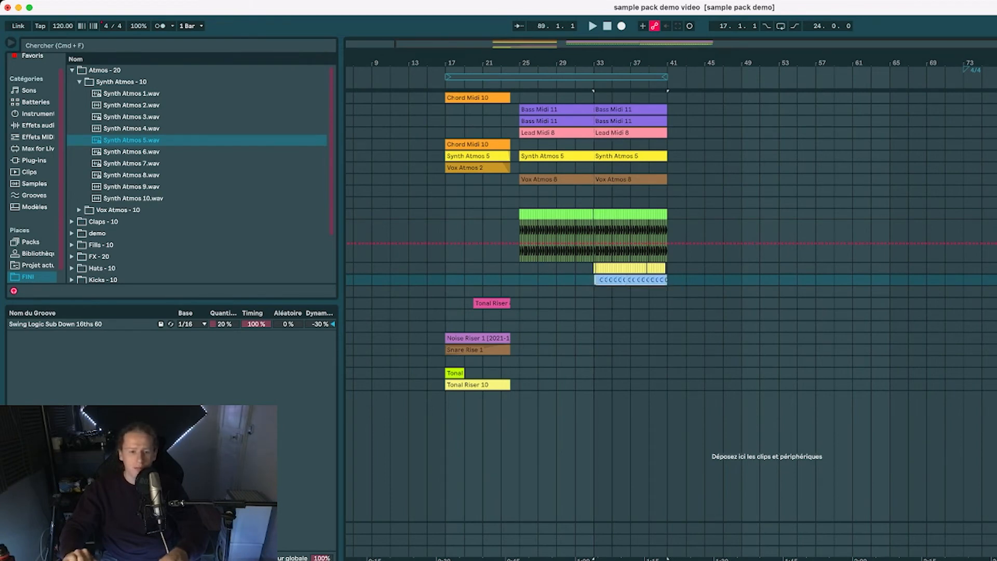
{"action": "key", "text": "space"}
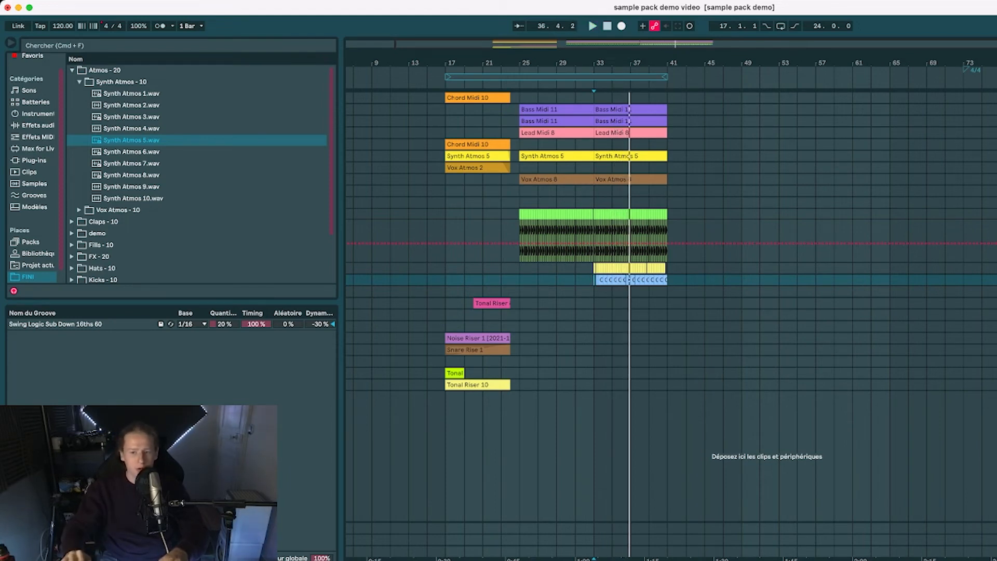
Step: Place the repeating clips labelled "To" from bar 33 to bar 41 beneath the light-blue clips and play from bar 33
{"action": "left_click", "coordinate": [994, 291]}
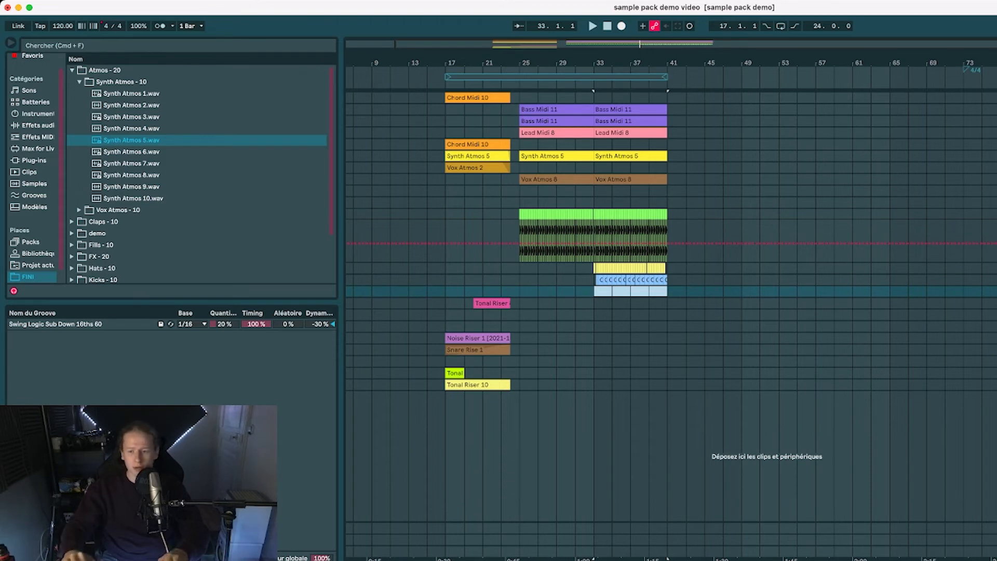
{"action": "key", "text": "Right"}
{"action": "key", "text": "Right"}
{"action": "key", "text": "Right"}
{"action": "key", "text": "Right"}
{"action": "key", "text": "Right"}
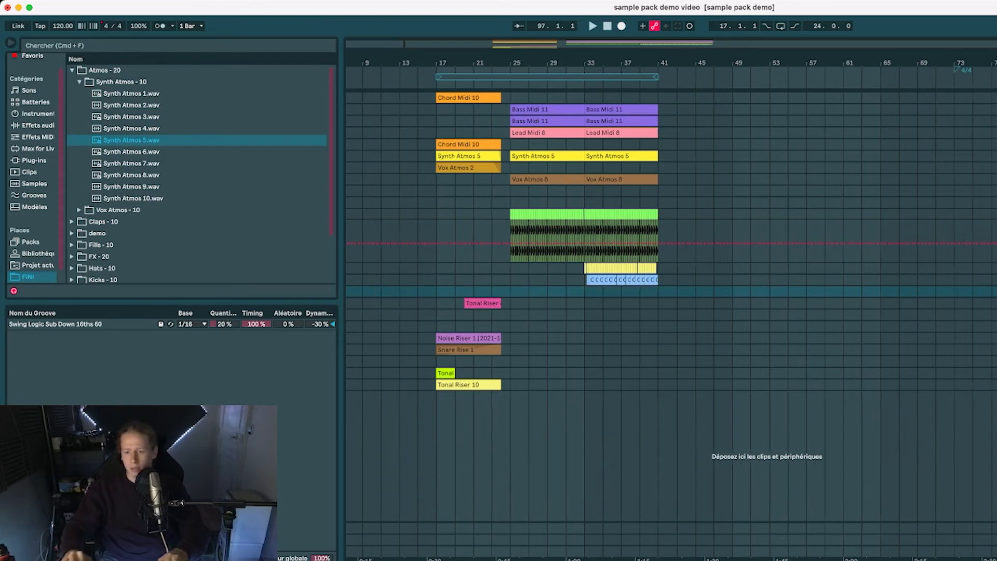
{"action": "scroll", "coordinate": [670, 291], "scroll_direction": "left", "scroll_amount": 3}
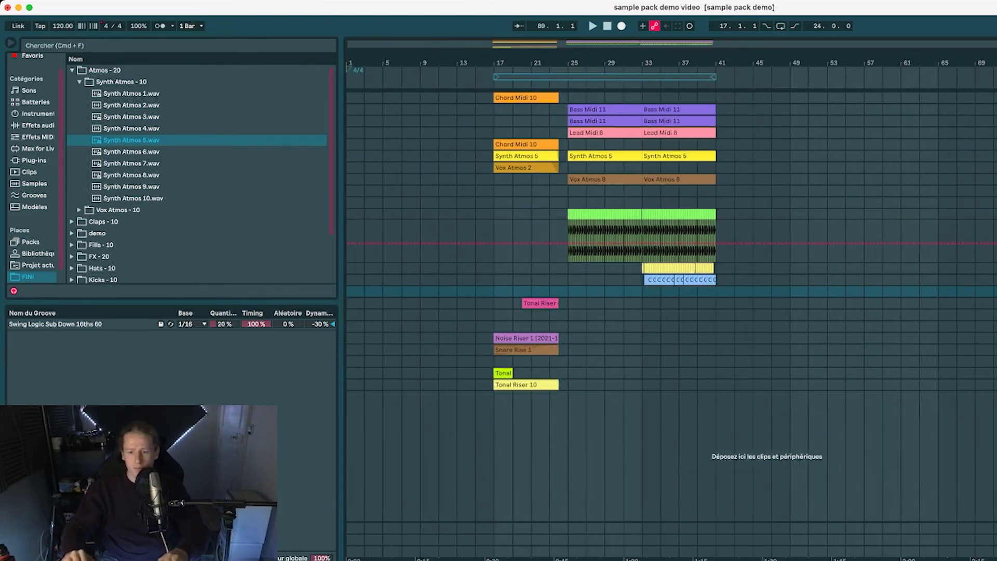
{"action": "scroll", "coordinate": [670, 290], "scroll_direction": "right", "scroll_amount": 2}
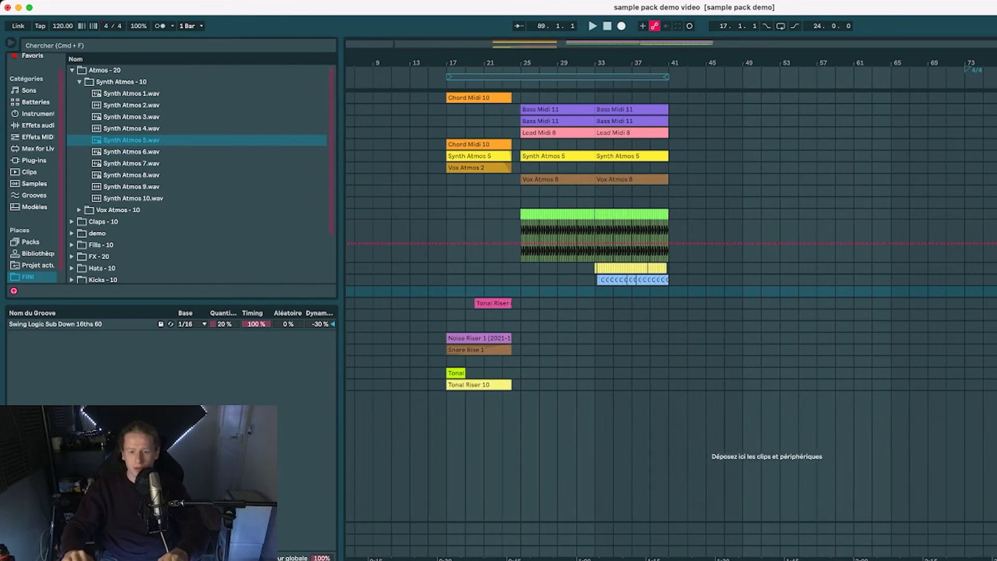
{"action": "left_click_drag", "start_coordinate": [996, 291], "coordinate": [613, 292]}
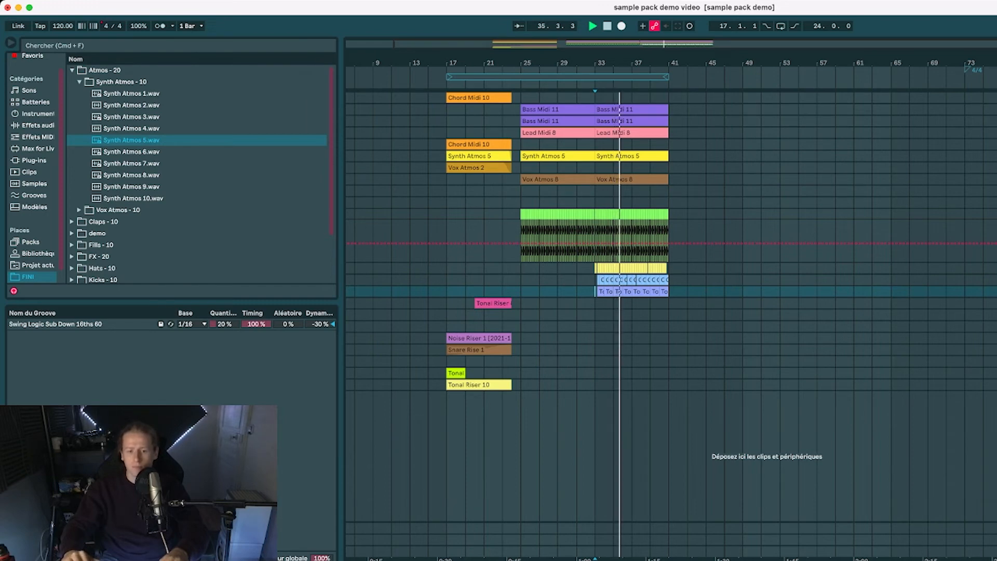
{"action": "scroll", "coordinate": [670, 311], "scroll_direction": "left", "scroll_amount": 1}
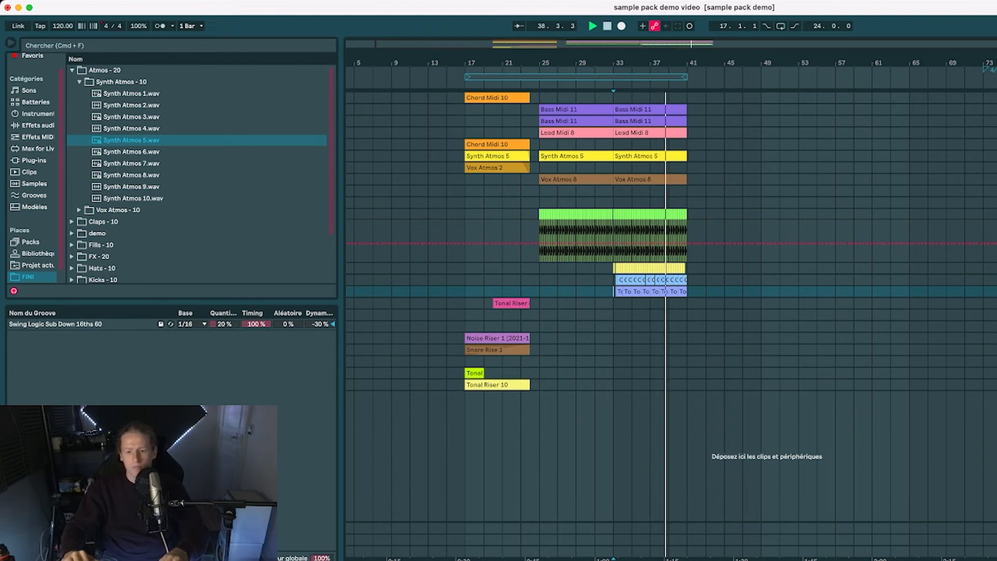
{"action": "key", "text": "space"}
Step: Fill the Noise Riser track with repeated Noise Riser clips from bar 25 to bar 41 and play from bar 25
{"action": "scroll", "coordinate": [670, 290], "scroll_direction": "left", "scroll_amount": 2}
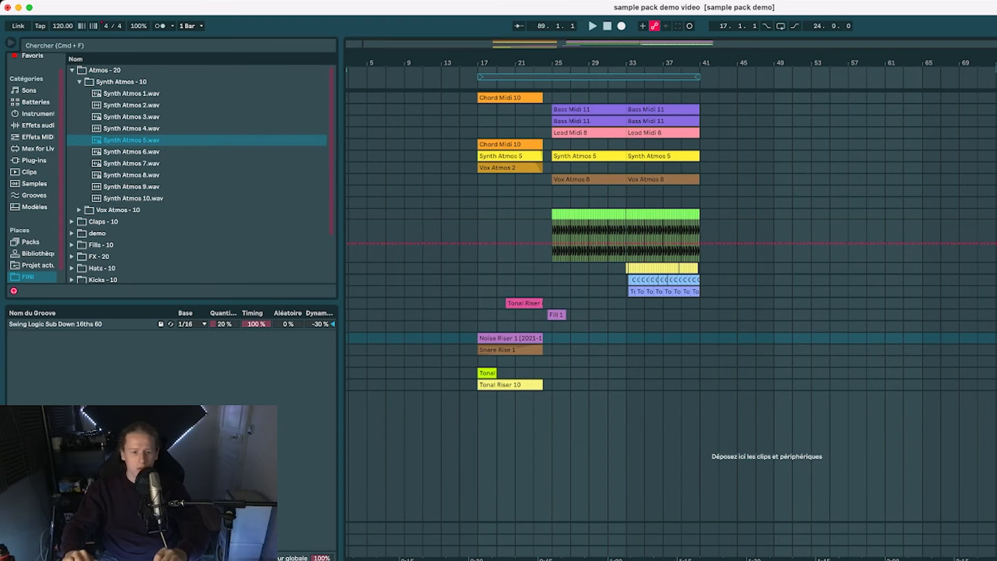
{"action": "key", "text": "super+d"}
{"action": "key", "text": "space"}
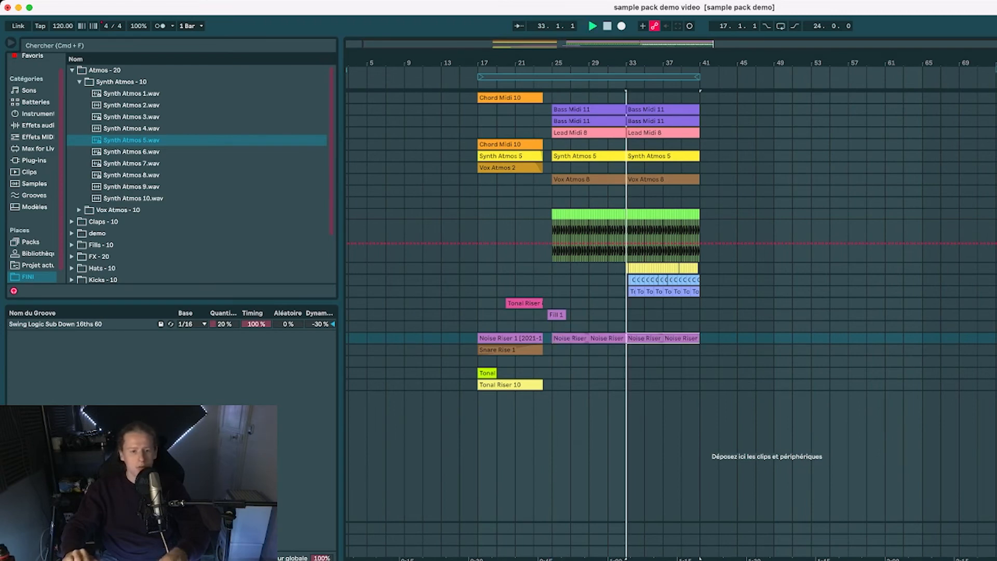
{"action": "left_click", "coordinate": [570, 338]}
{"action": "key", "text": "space"}
{"action": "key", "text": "space"}
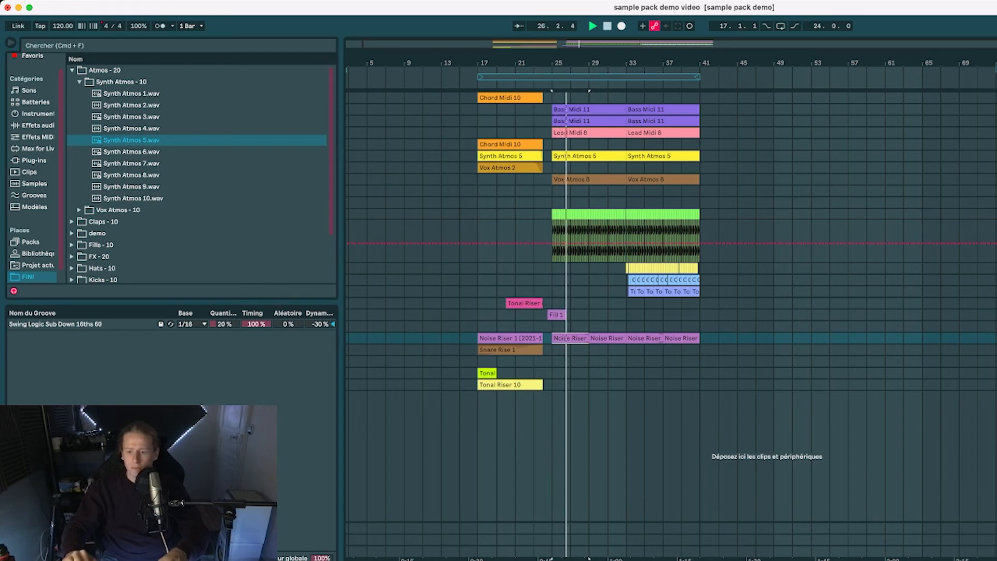
Step: Place two Bell clips between bars 25 and 33 on the track beneath Fill 1 and play from bar 25
{"action": "left_click", "coordinate": [552, 326]}
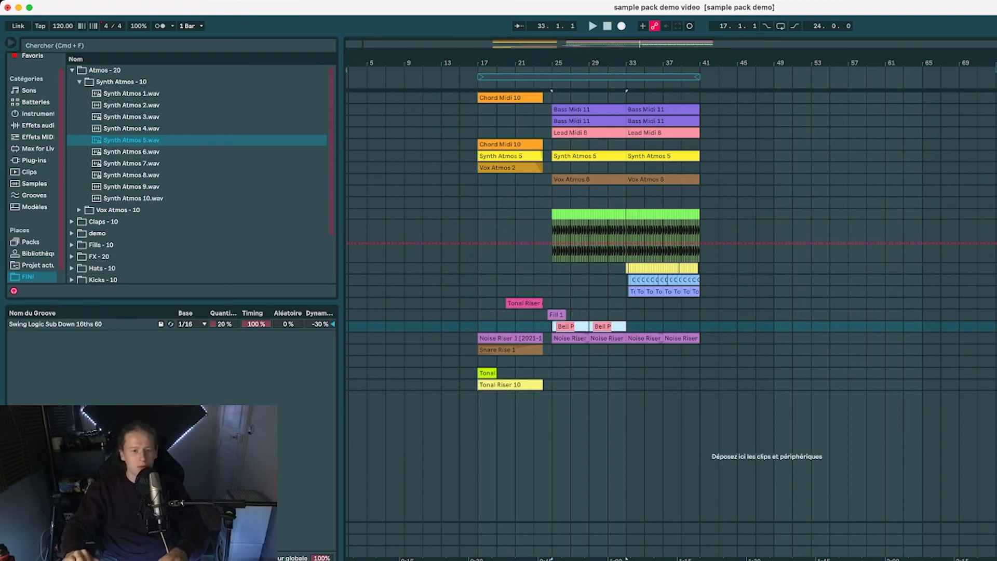
{"action": "key", "text": "space"}
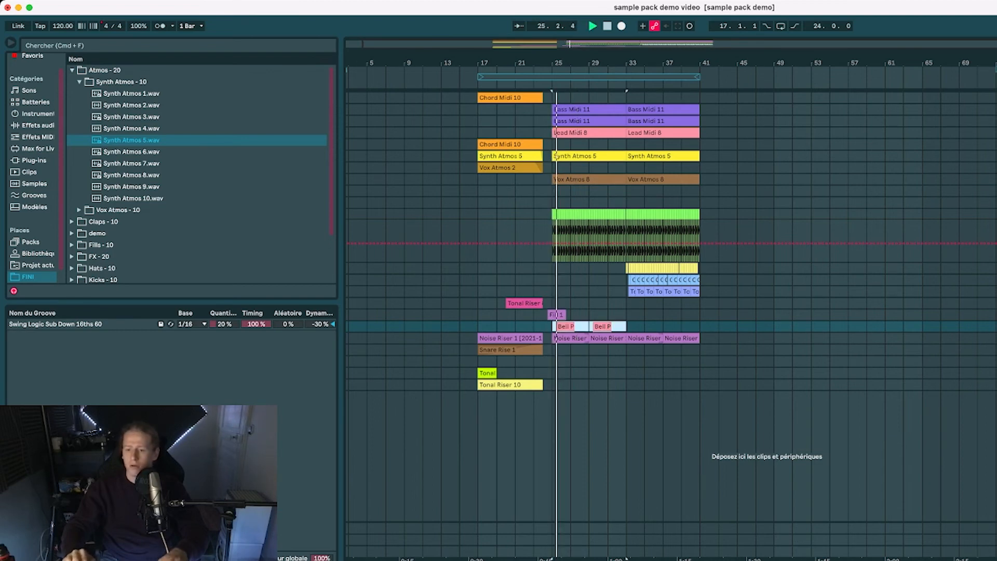
Step: Expand the Bell track to show its waveforms and play the arrangement from bar 25
{"action": "key", "text": "u"}
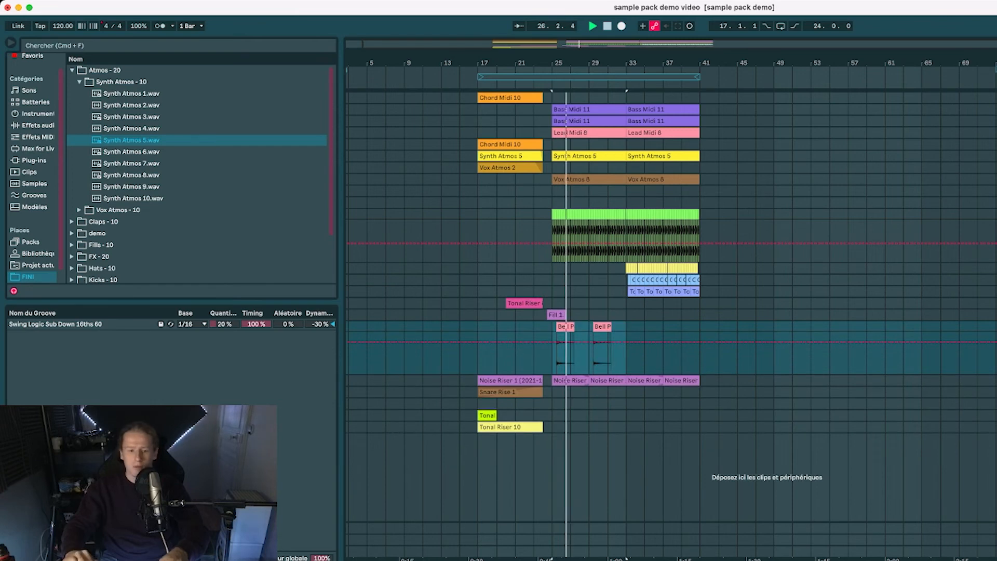
{"action": "key", "text": "space"}
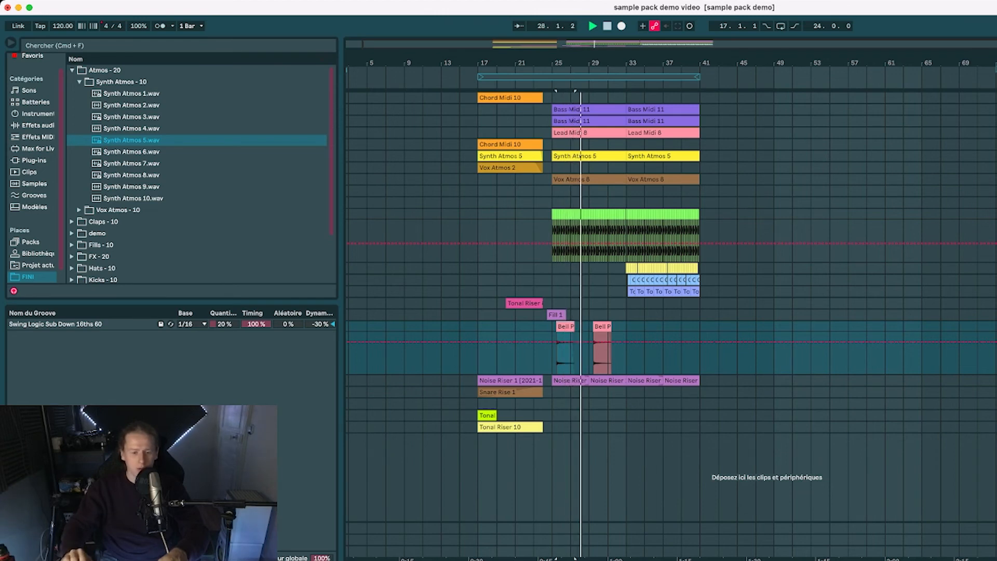
{"action": "left_click", "coordinate": [547, 180]}
{"action": "key", "text": "space"}
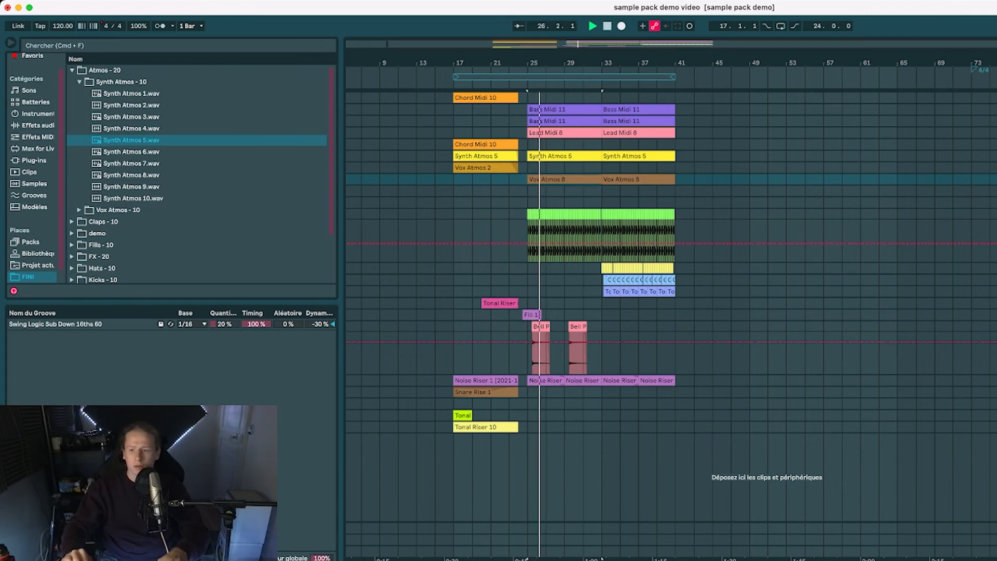
Step: Expand the Vox Atmos 8 track and delete its second clip, from bar 33 to bar 41
{"action": "key", "text": "u"}
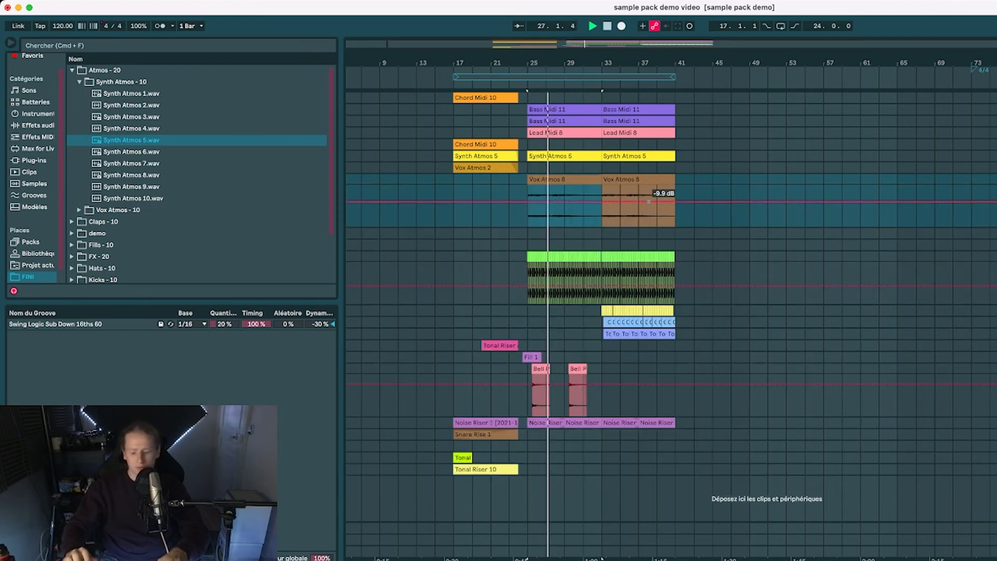
{"action": "left_click", "coordinate": [652, 179]}
{"action": "key", "text": "Delete"}
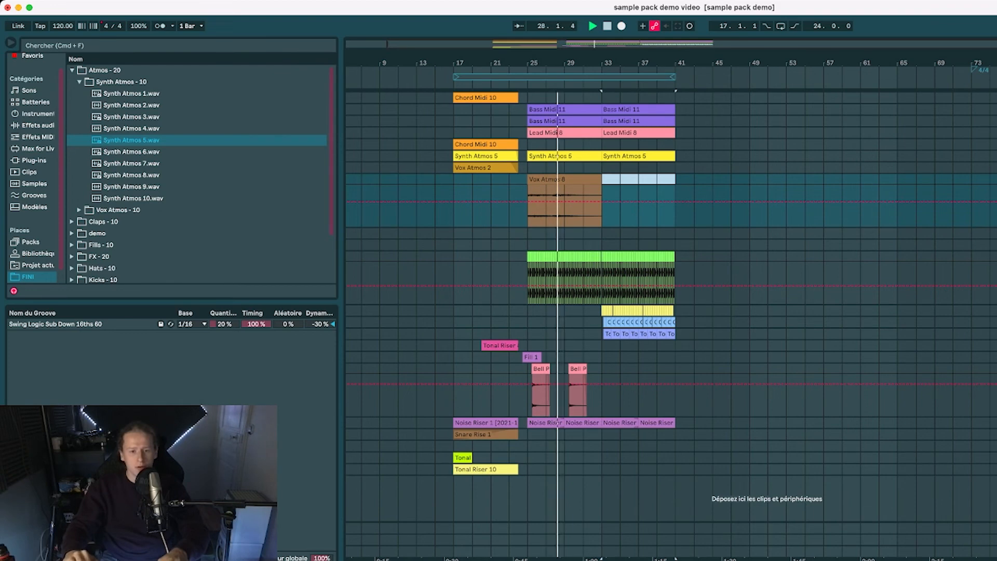
Step: Place a Vox Atmos 3 clip from bar 33 to bar 41 on the track beneath Vox Atmos 8
{"action": "key", "text": "Left"}
{"action": "left_click_drag", "start_coordinate": [602, 233], "coordinate": [674, 234]}
{"action": "key", "text": "Escape"}
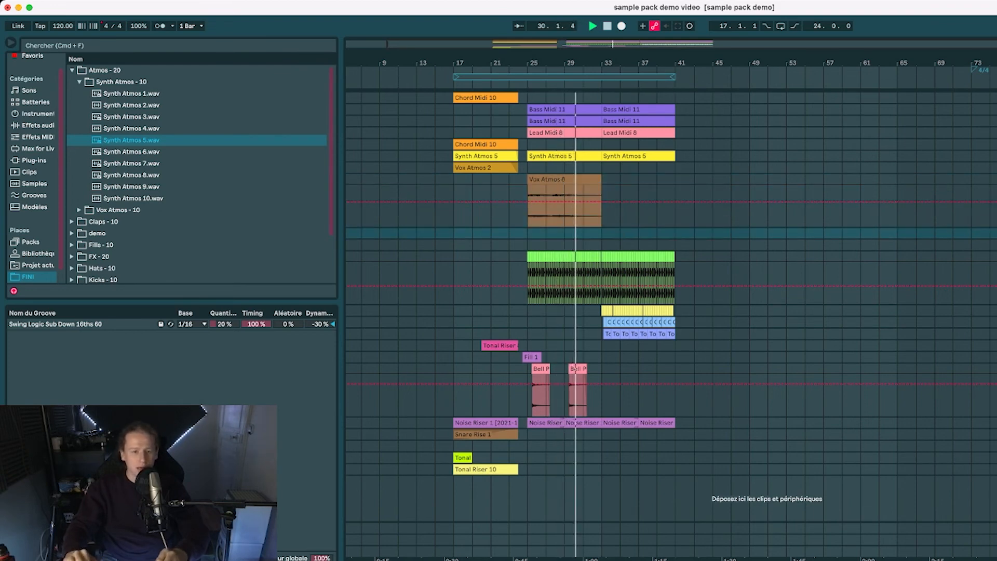
{"action": "key", "text": "super+z"}
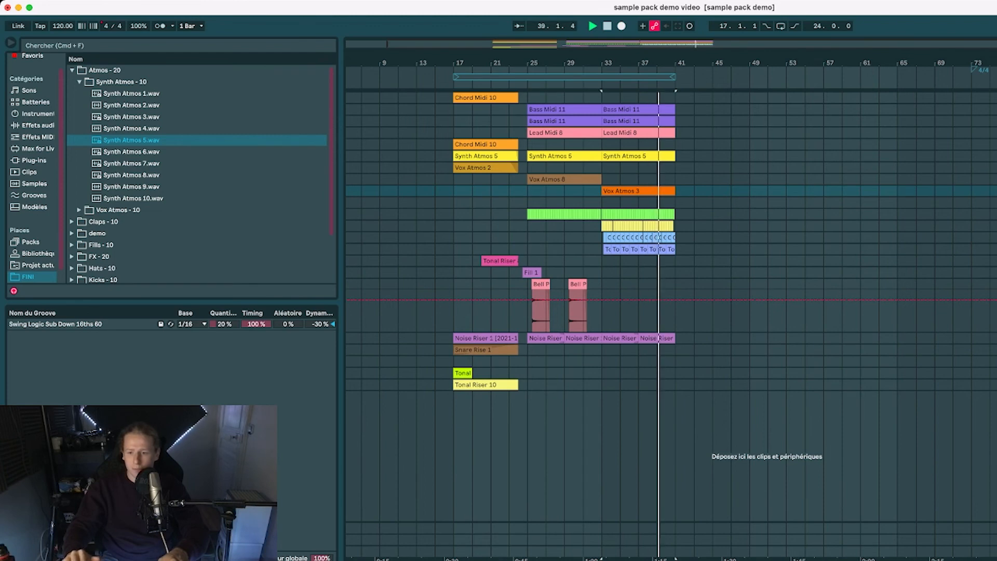
{"action": "left_click", "coordinate": [524, 202]}
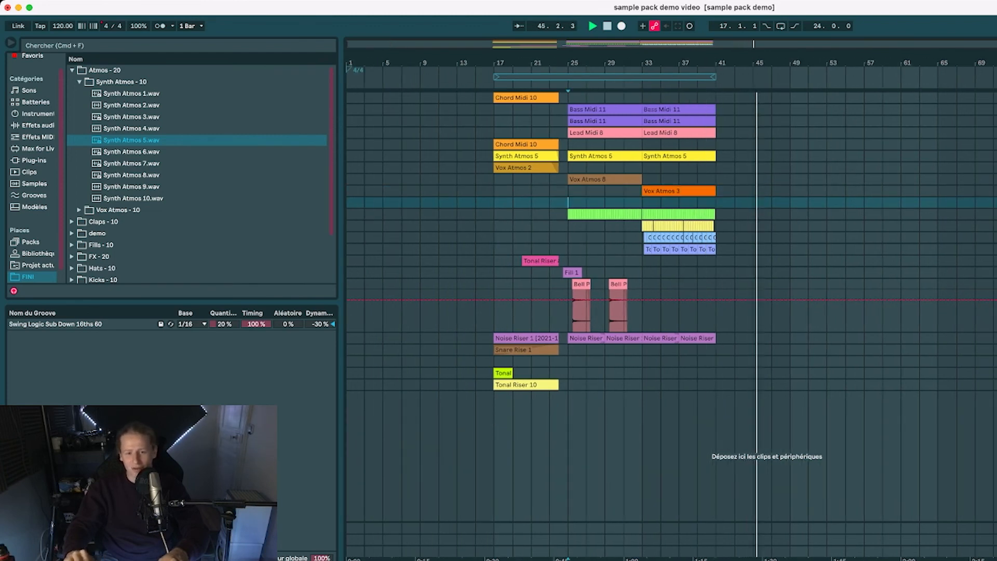
{"action": "left_click", "coordinate": [568, 192]}
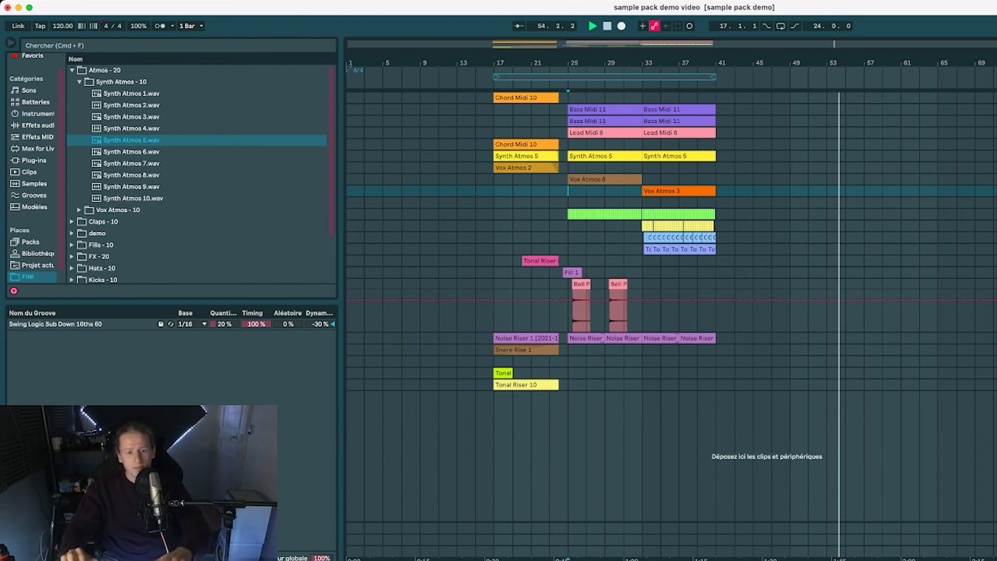
{"action": "left_click", "coordinate": [531, 191]}
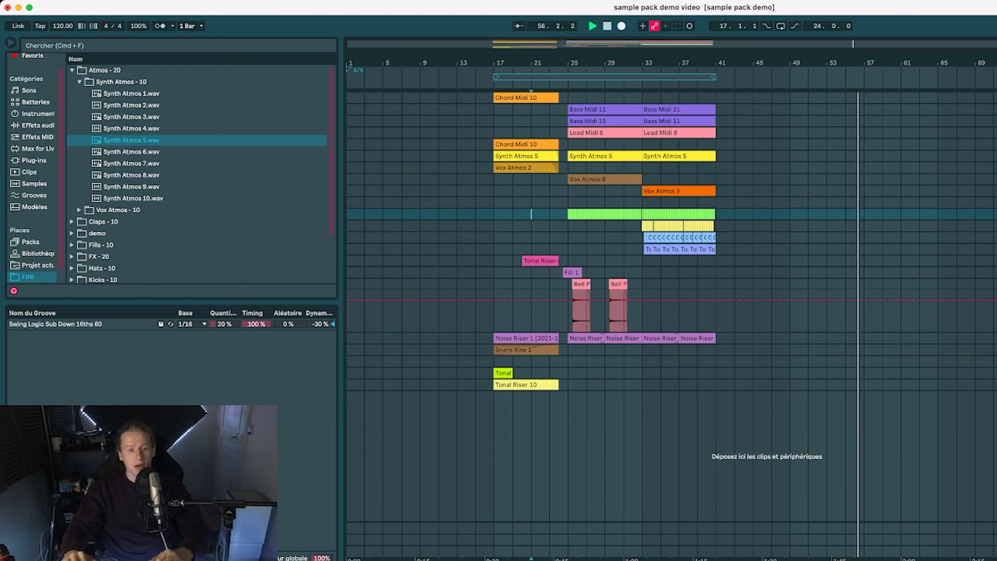
{"action": "left_click", "coordinate": [531, 226]}
{"action": "left_click", "coordinate": [531, 214]}
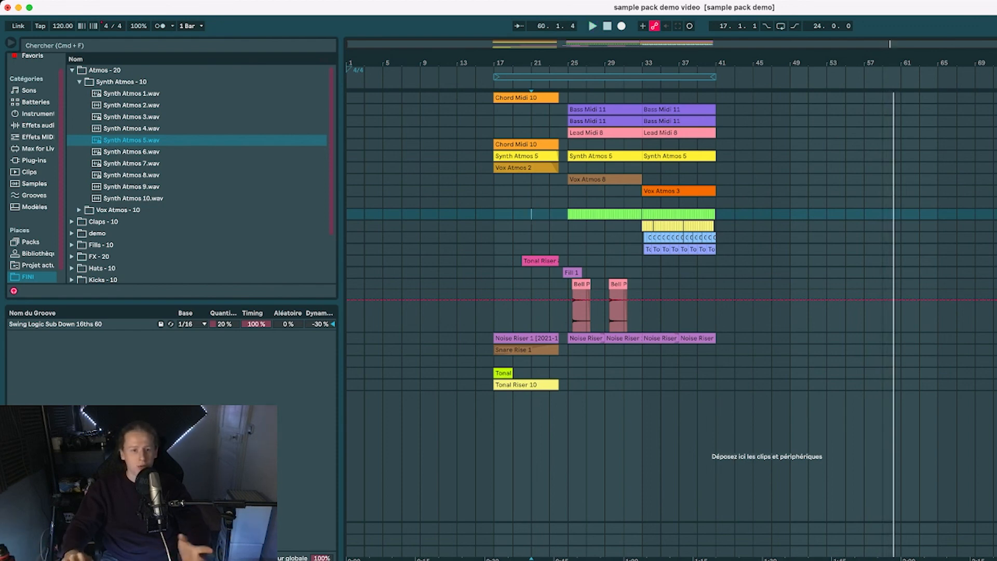
Step: Collapse the Bell track and play the full looped section from bar 17 to bar 41
{"action": "left_click", "coordinate": [604, 77]}
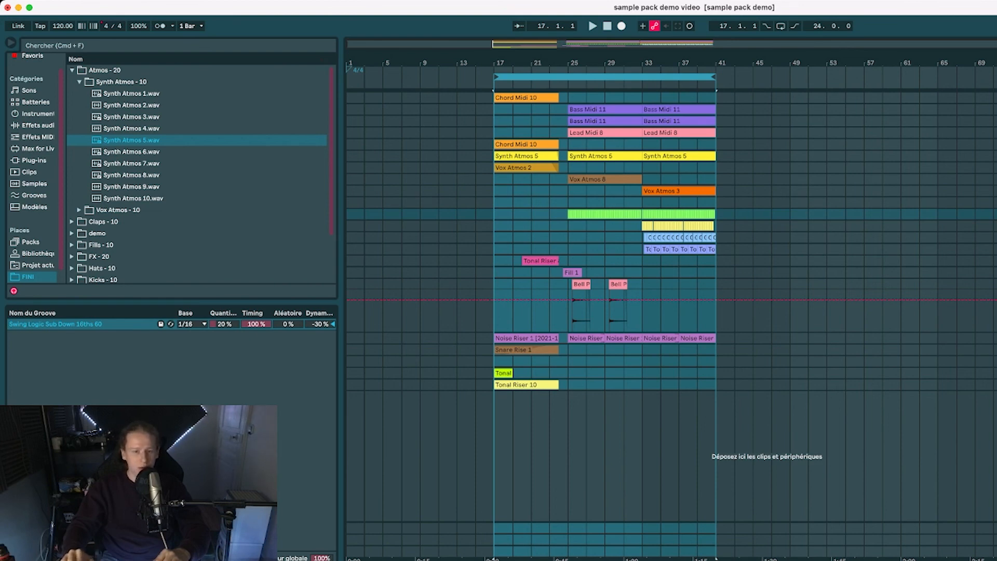
{"action": "key", "text": "u"}
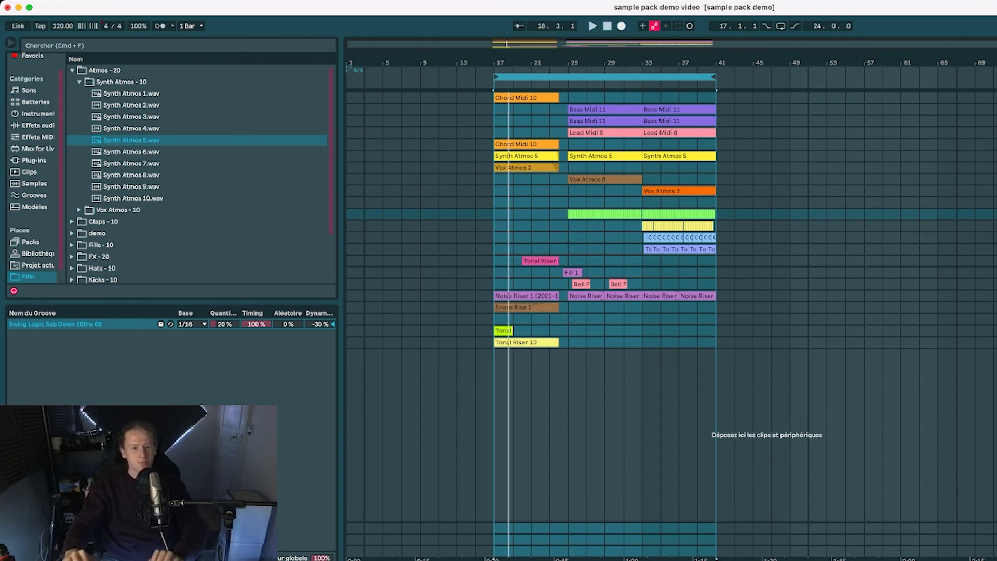
{"action": "key", "text": "space"}
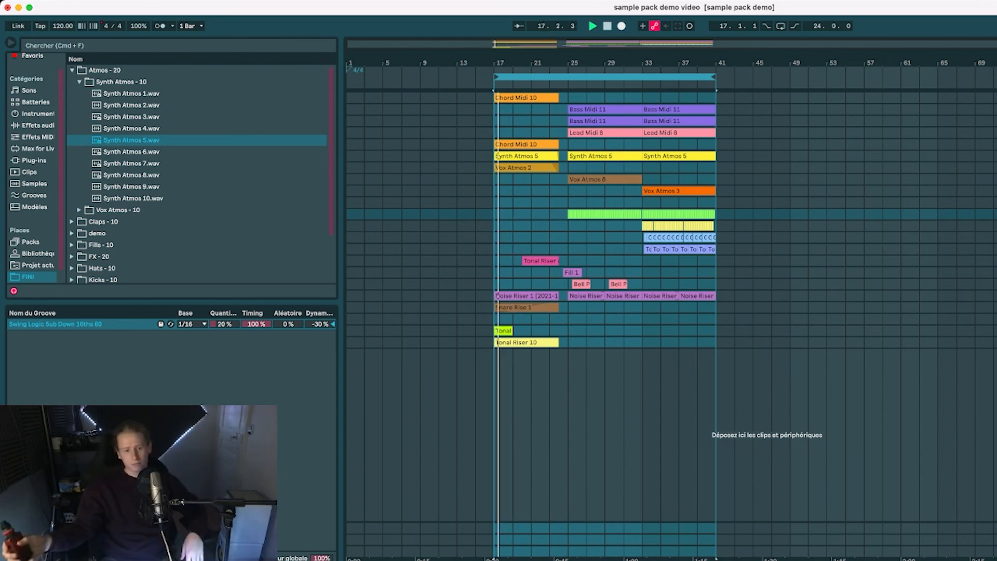